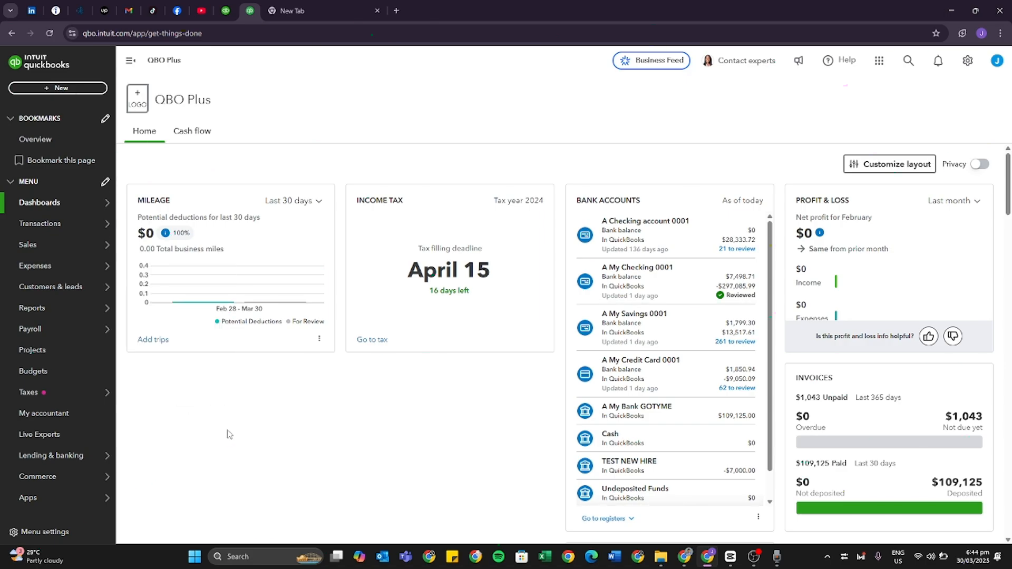
Open the reconciliation page for A Checking account 0001 and review its discrepancy report for changed or deleted transactions.
{"action": "left_click", "coordinate": [97, 224]}
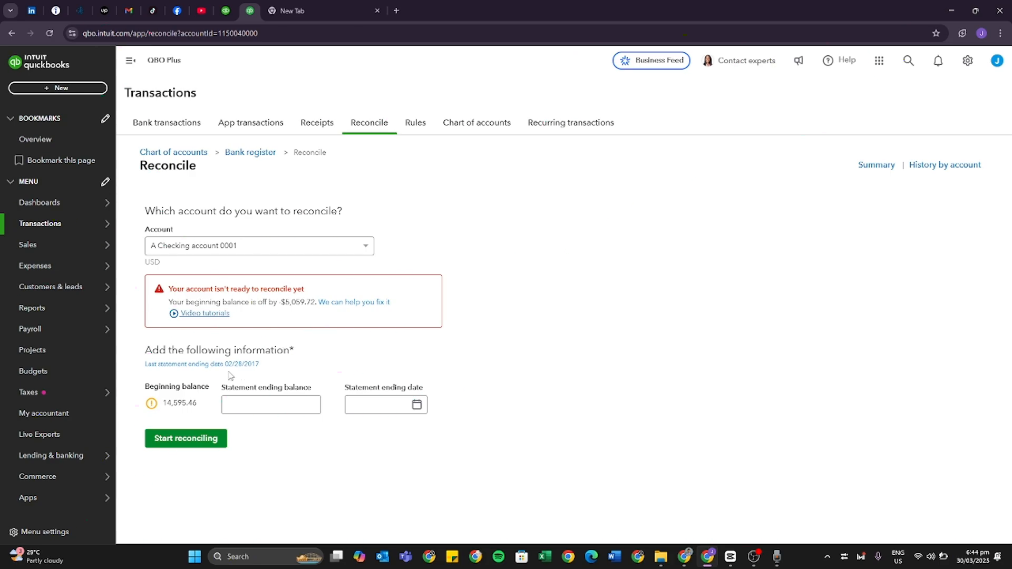
{"action": "left_click_drag", "start_coordinate": [260, 365], "coordinate": [224, 371]}
{"action": "left_click", "coordinate": [370, 360]}
{"action": "left_click", "coordinate": [352, 305]}
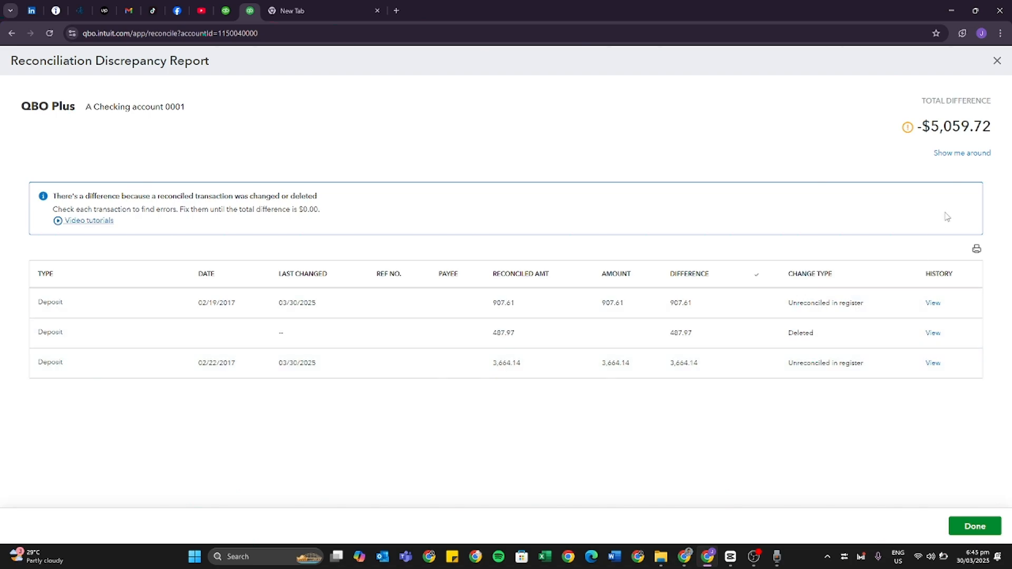
{"action": "mouse_move", "coordinate": [833, 322]}
{"action": "mouse_move", "coordinate": [825, 295]}
{"action": "left_click", "coordinate": [998, 60]}
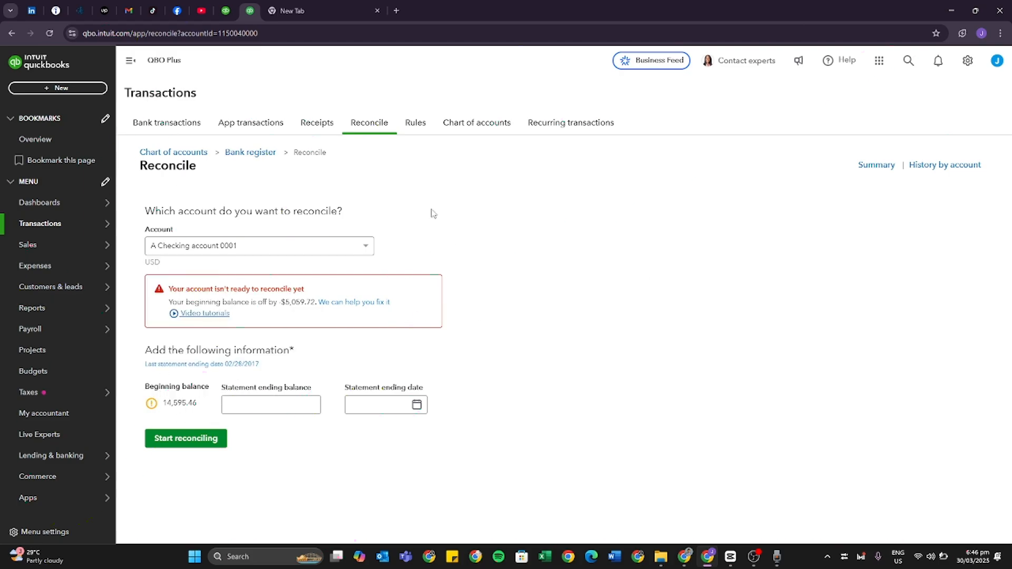
In the account's bank register, set the transaction filter's start date to 02/01/2017.
{"action": "left_click", "coordinate": [254, 153]}
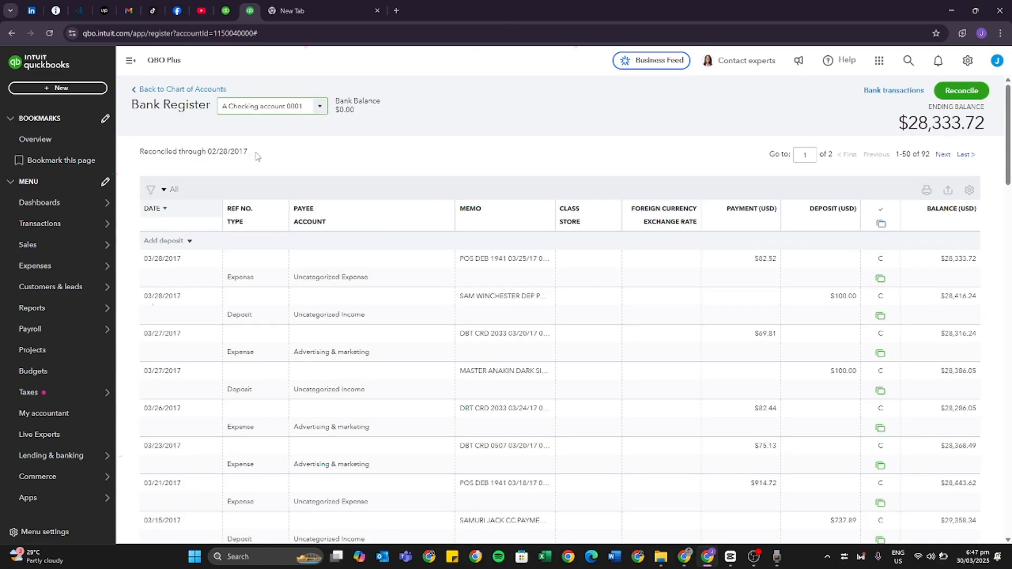
{"action": "left_click", "coordinate": [151, 190]}
{"action": "left_click", "coordinate": [270, 298]}
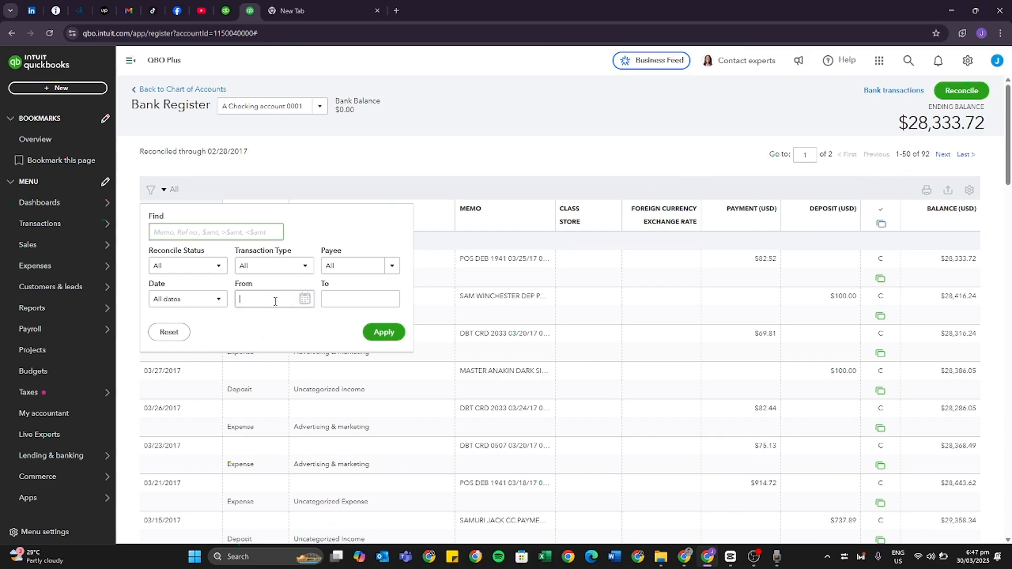
{"action": "left_click", "coordinate": [304, 300]}
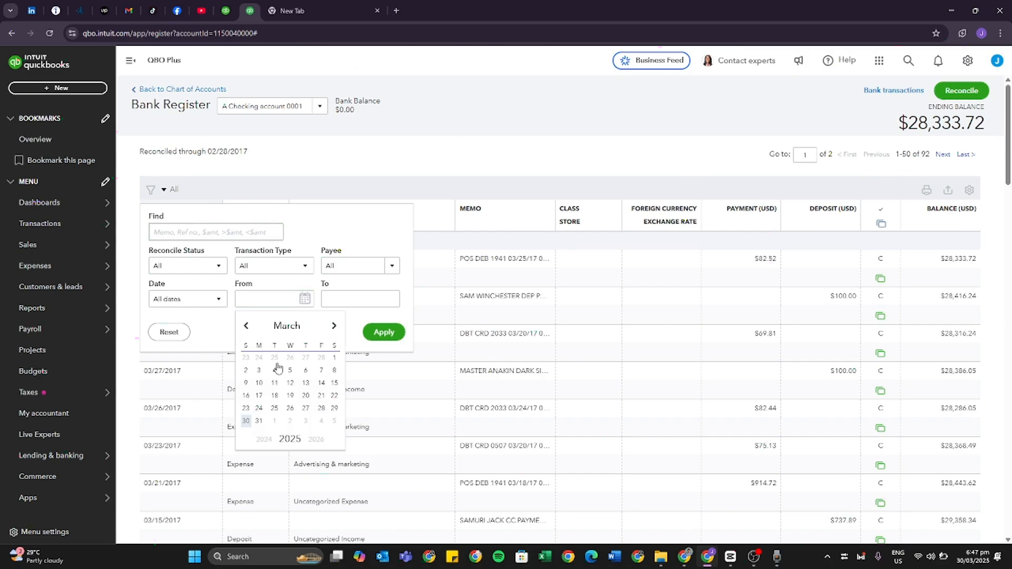
{"action": "left_click", "coordinate": [260, 301]}
{"action": "type", "text": "02/"}
{"action": "type", "text": "01/20"}
{"action": "type", "text": "1"}
{"action": "type", "text": "7"}
{"action": "key", "text": "Tab"}
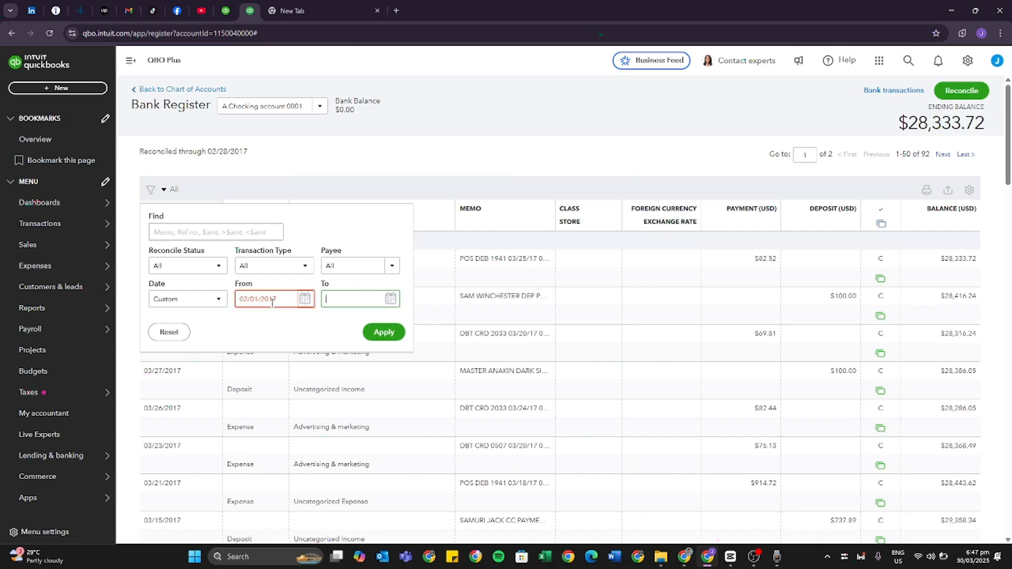
Set the filter's end date to 02/28/2017 and apply it to the register.
{"action": "left_click", "coordinate": [309, 299]}
{"action": "left_click", "coordinate": [328, 299]}
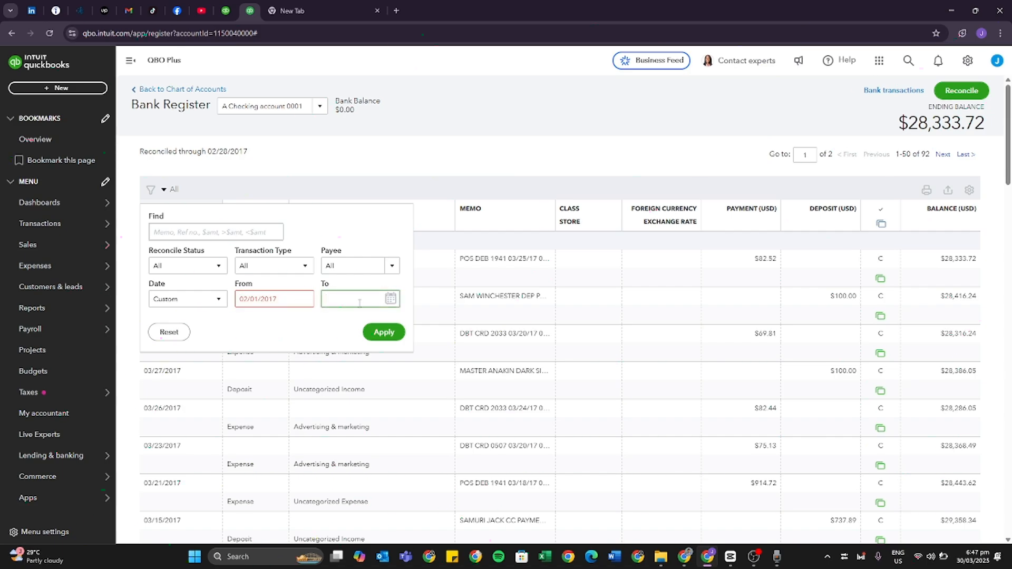
{"action": "type", "text": "022817"}
{"action": "left_click", "coordinate": [375, 331]}
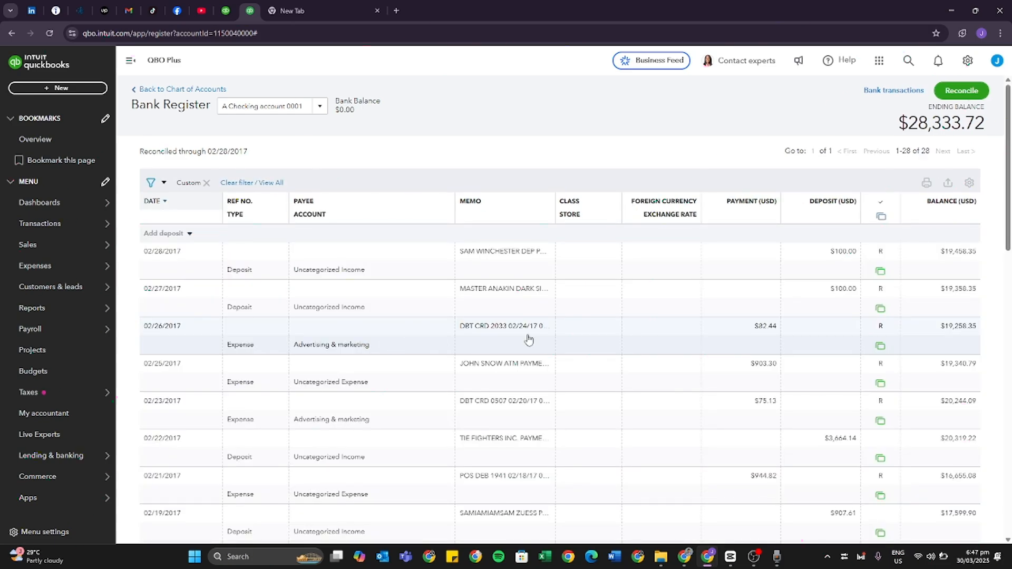
{"action": "scroll", "coordinate": [806, 289], "scroll_direction": "down", "scroll_amount": 4}
{"action": "scroll", "coordinate": [806, 289], "scroll_direction": "up", "scroll_amount": 4}
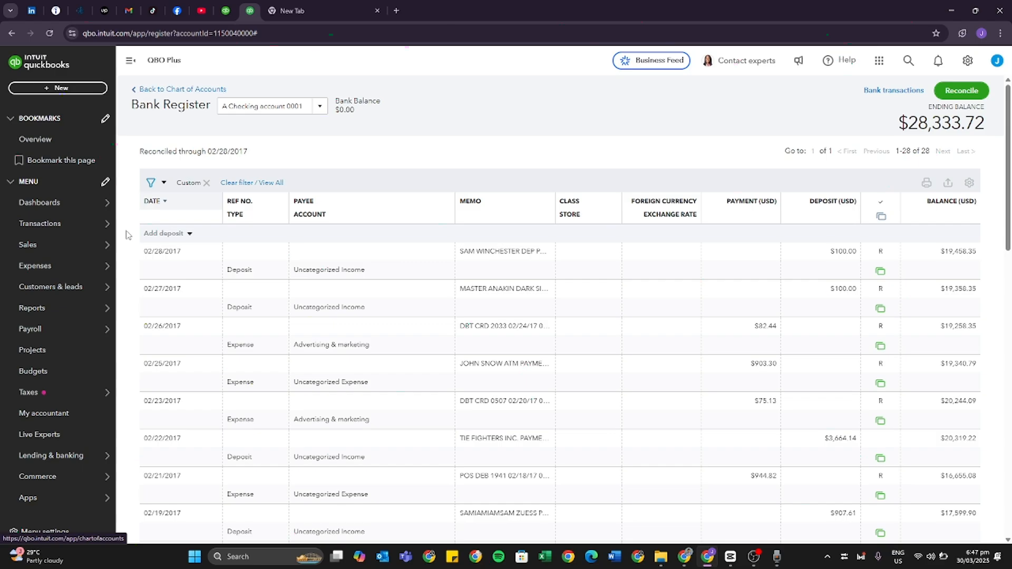
Return to the reconciliation page and examine the beginning balance difference and the account's reconciliation history.
{"action": "left_click", "coordinate": [68, 227]}
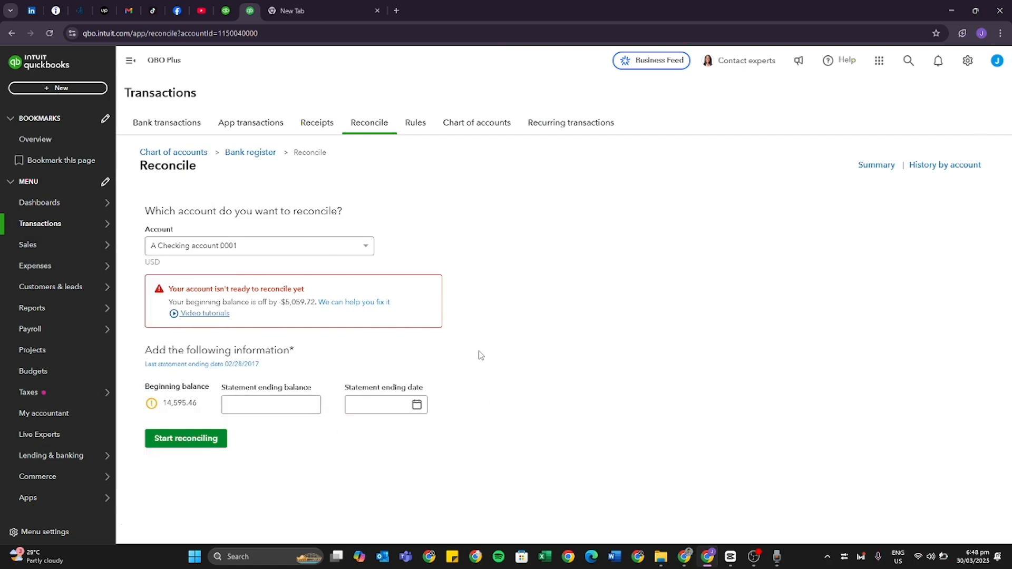
{"action": "left_click_drag", "start_coordinate": [280, 313], "coordinate": [281, 303]}
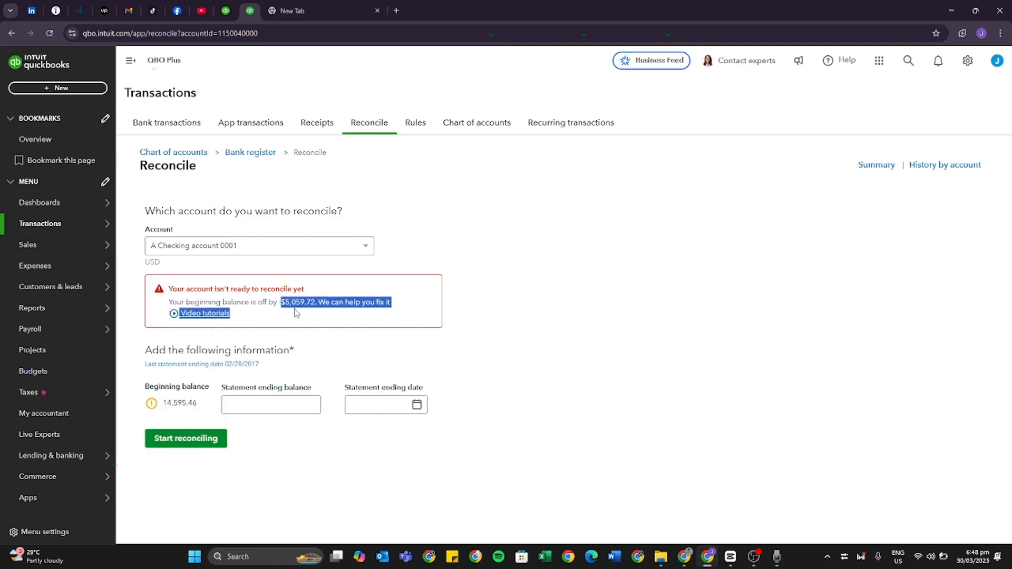
{"action": "left_click", "coordinate": [928, 172]}
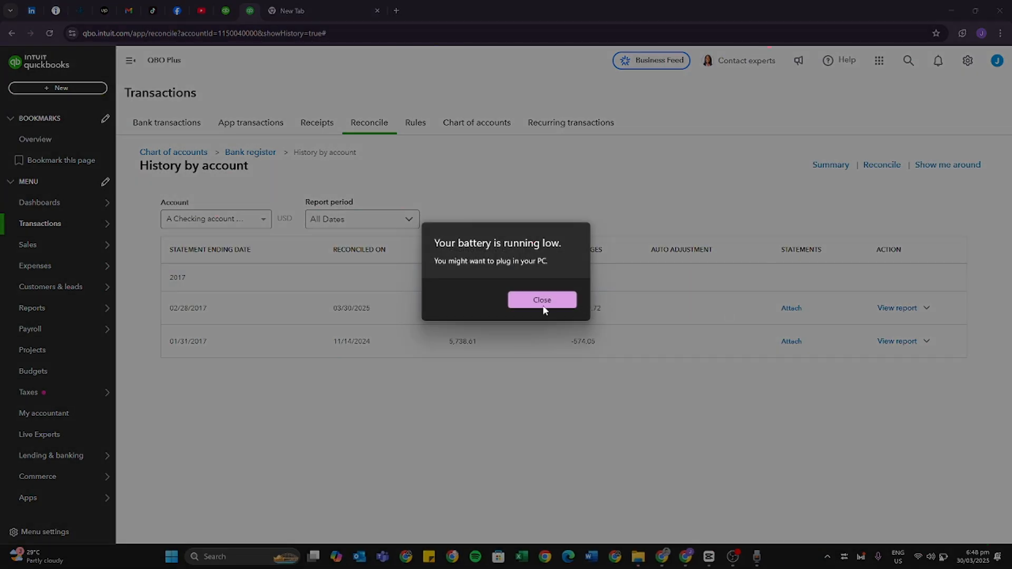
{"action": "left_click", "coordinate": [544, 308]}
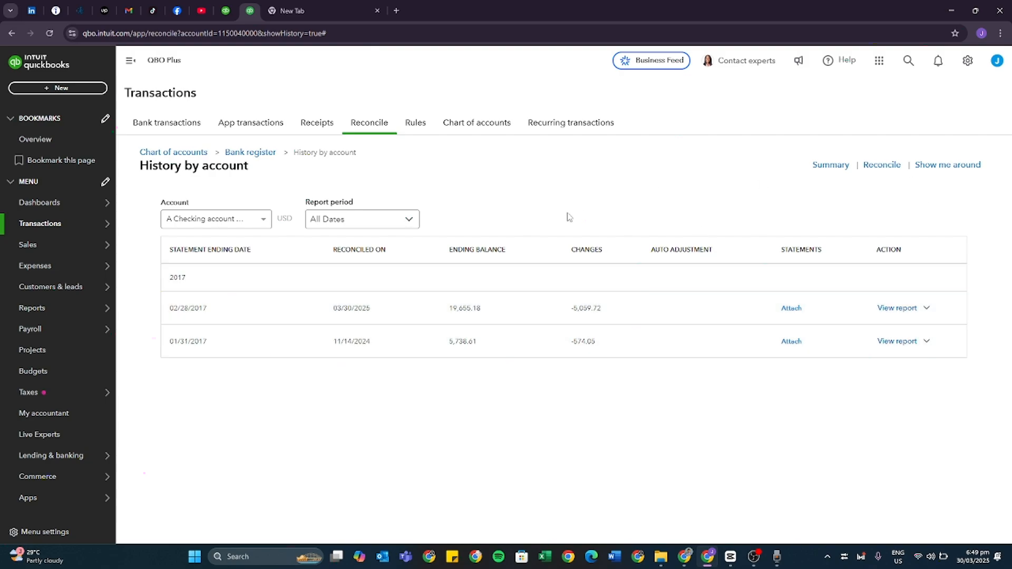
Reopen the bank register and check the reconcile status of the February 2017 transactions for missing R marks.
{"action": "left_click", "coordinate": [263, 154]}
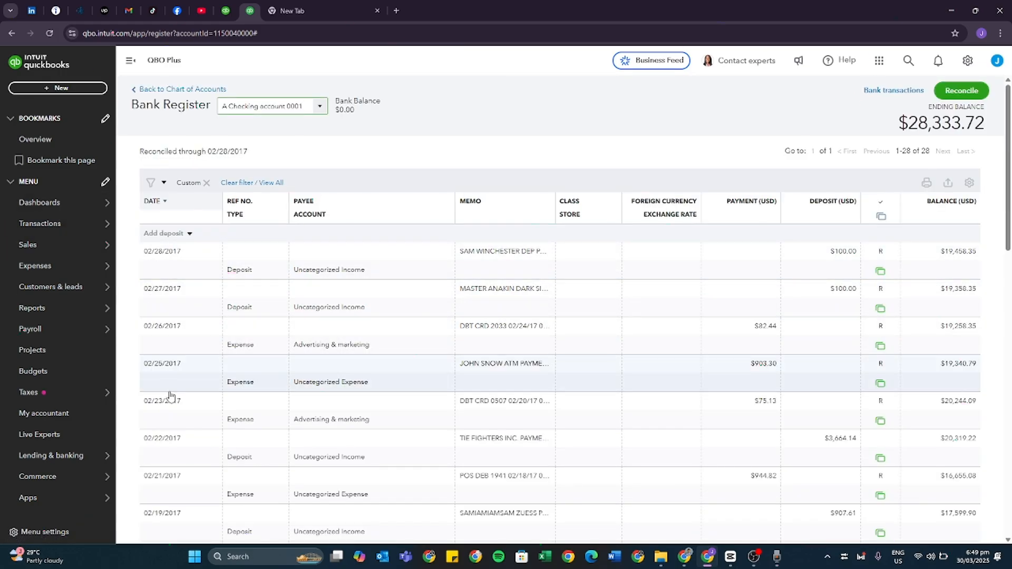
{"action": "scroll", "coordinate": [167, 357], "scroll_direction": "down", "scroll_amount": 3}
{"action": "scroll", "coordinate": [167, 357], "scroll_direction": "down", "scroll_amount": 10}
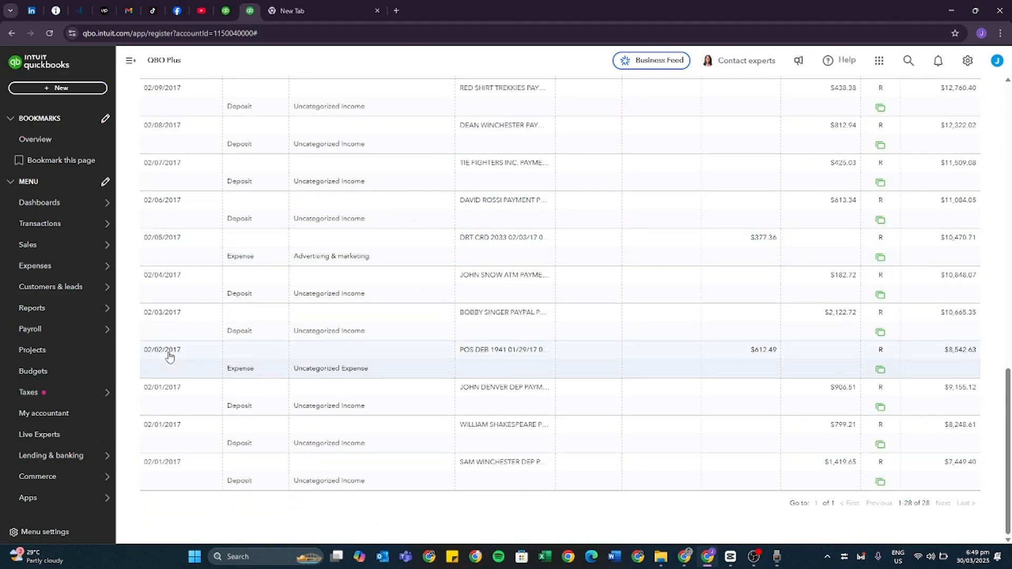
{"action": "scroll", "coordinate": [312, 386], "scroll_direction": "up", "scroll_amount": 12}
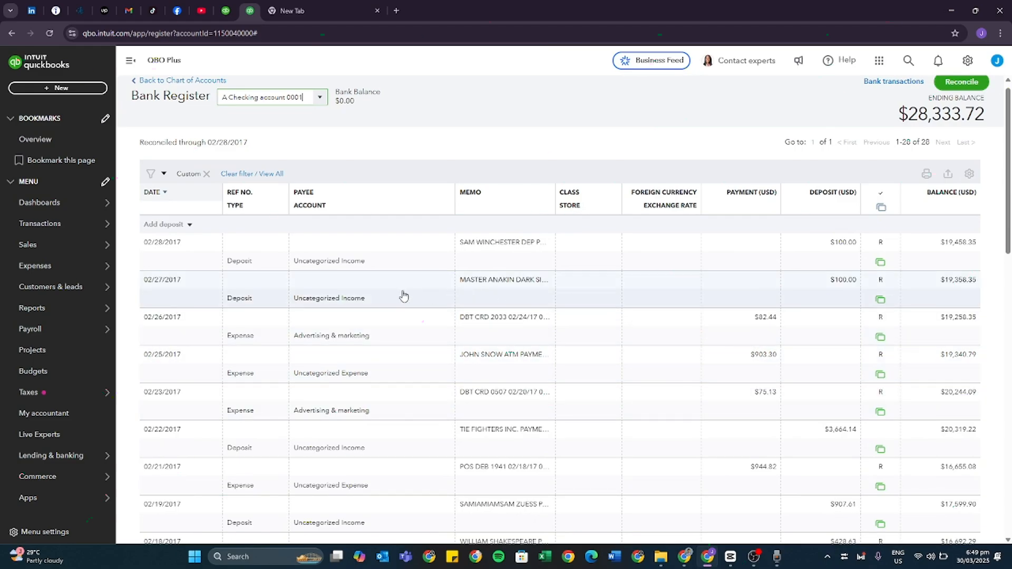
{"action": "scroll", "coordinate": [467, 334], "scroll_direction": "down", "scroll_amount": 3}
{"action": "scroll", "coordinate": [607, 269], "scroll_direction": "up", "scroll_amount": 2}
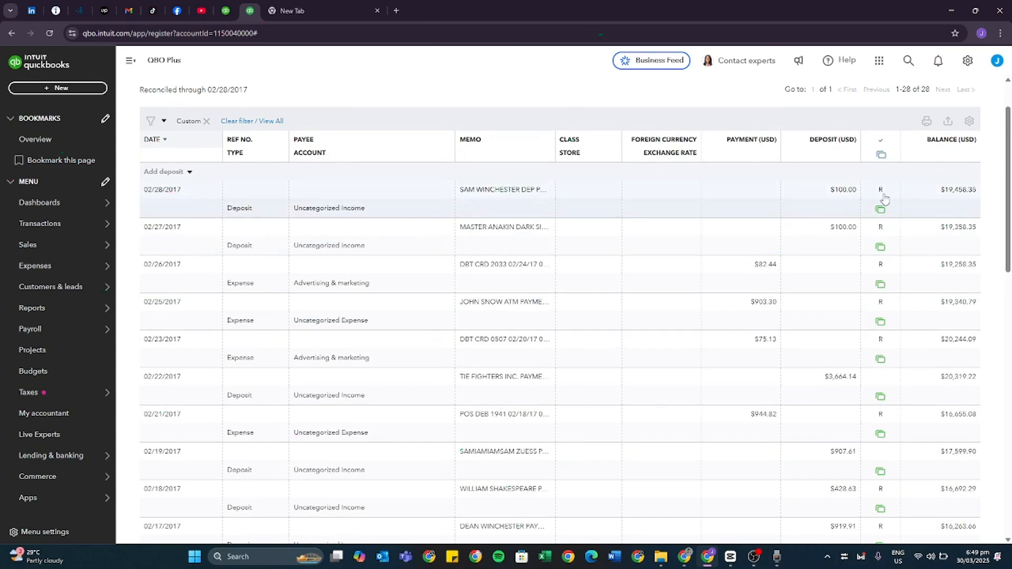
{"action": "mouse_move", "coordinate": [878, 189]}
{"action": "left_mouse_down"}
{"action": "mouse_move", "coordinate": [883, 341]}
{"action": "mouse_move", "coordinate": [892, 174]}
{"action": "mouse_move", "coordinate": [894, 200]}
{"action": "left_mouse_up"}
{"action": "left_click", "coordinate": [902, 171]}
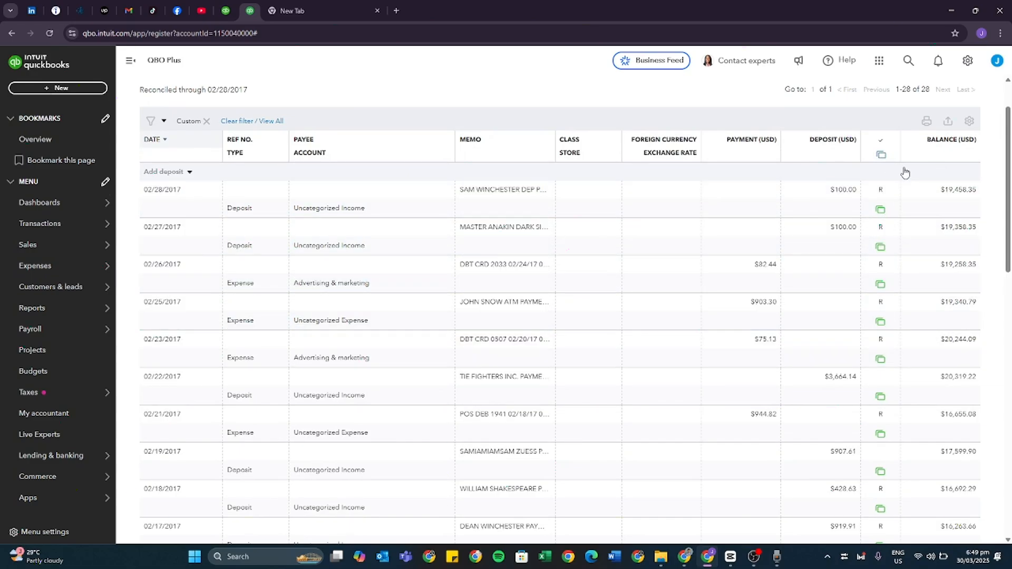
{"action": "left_click", "coordinate": [908, 240]}
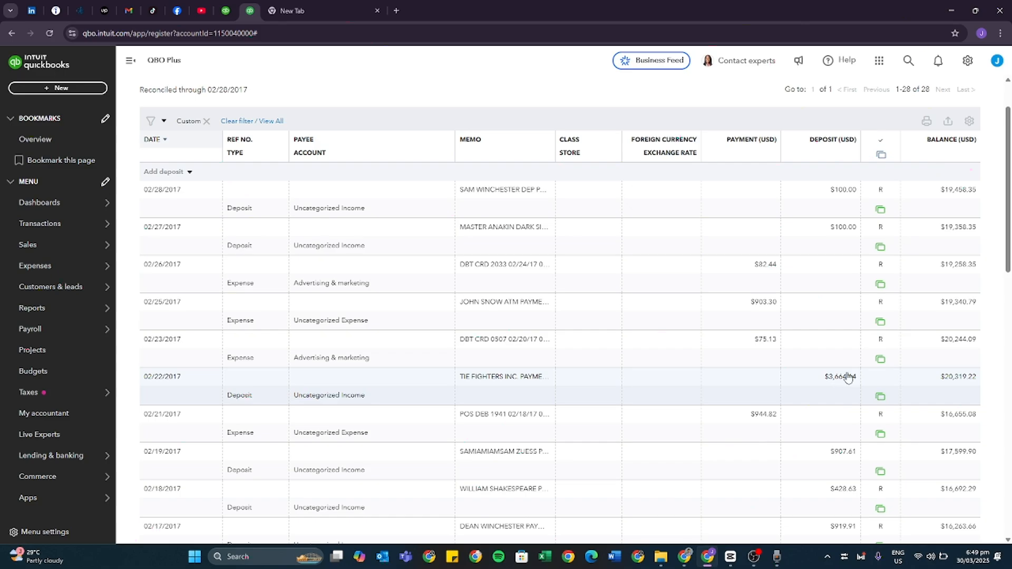
Mark the 02/22/2017 deposit of $3,664.14 as reconciled (R) and save the manual change.
{"action": "scroll", "coordinate": [849, 379], "scroll_direction": "down", "scroll_amount": 2}
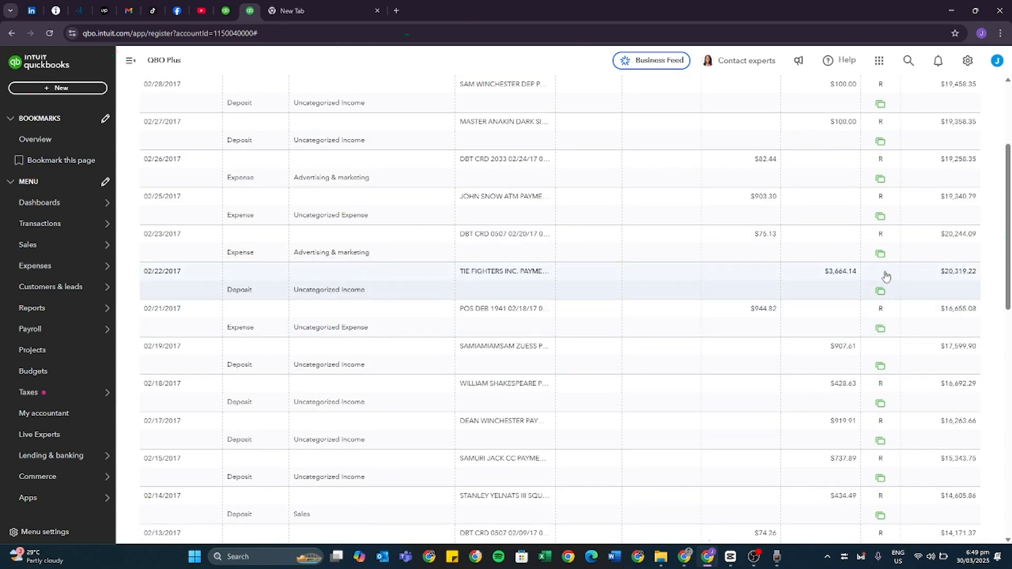
{"action": "left_click_drag", "start_coordinate": [820, 275], "coordinate": [858, 276]}
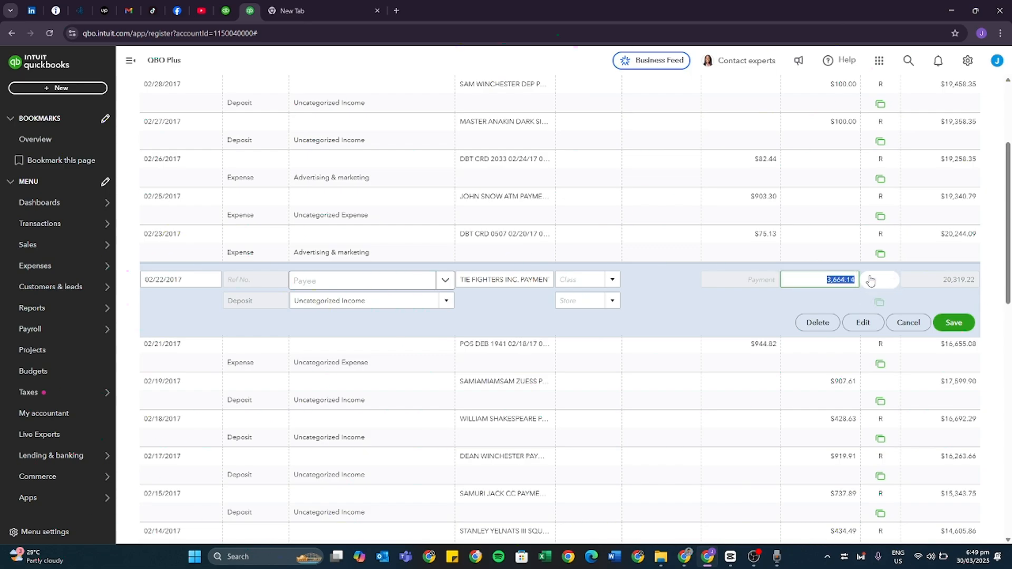
{"action": "scroll", "coordinate": [896, 258], "scroll_direction": "up", "scroll_amount": 3}
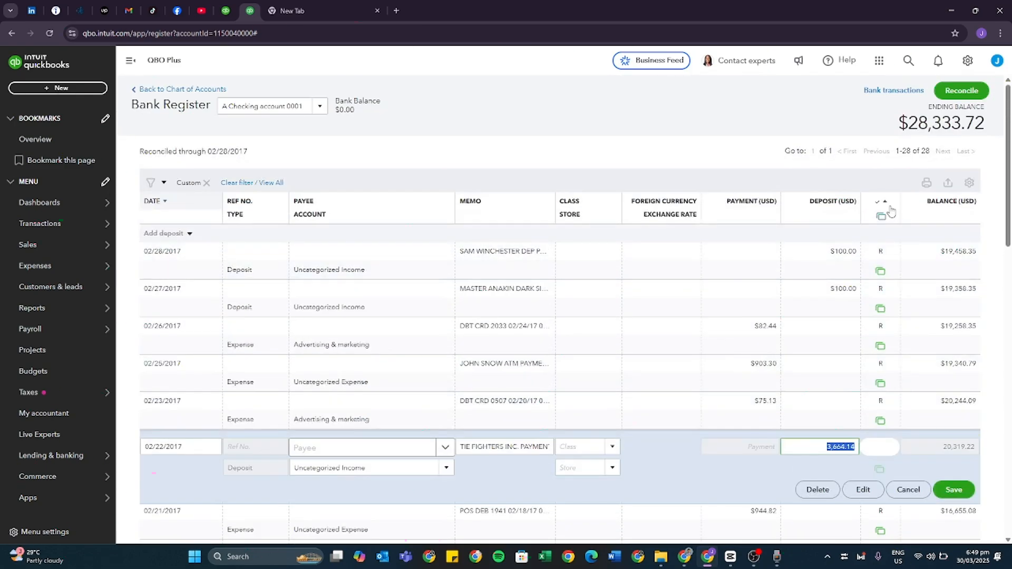
{"action": "scroll", "coordinate": [887, 401], "scroll_direction": "down", "scroll_amount": 2}
{"action": "left_click", "coordinate": [886, 346]}
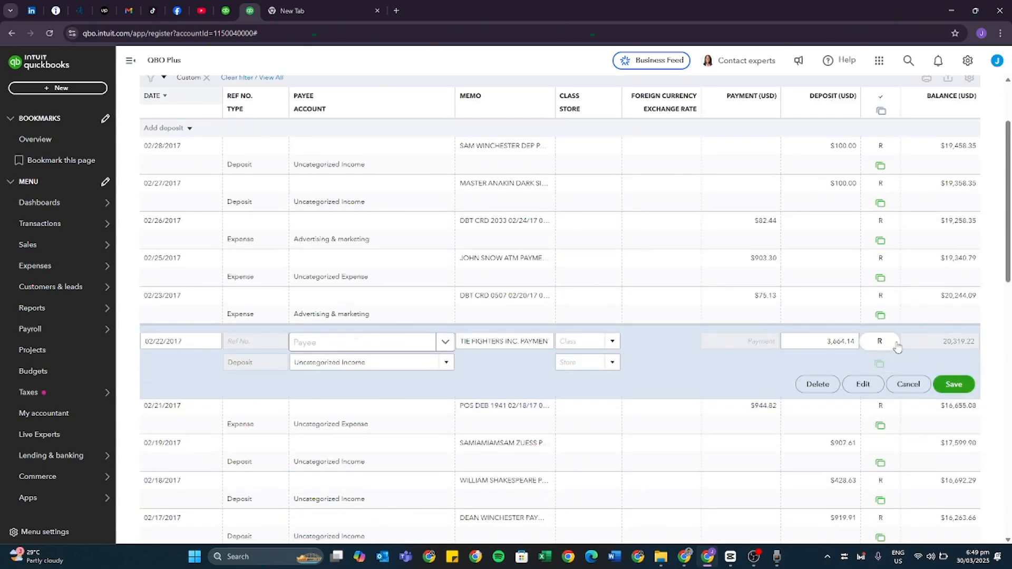
{"action": "left_click", "coordinate": [962, 389]}
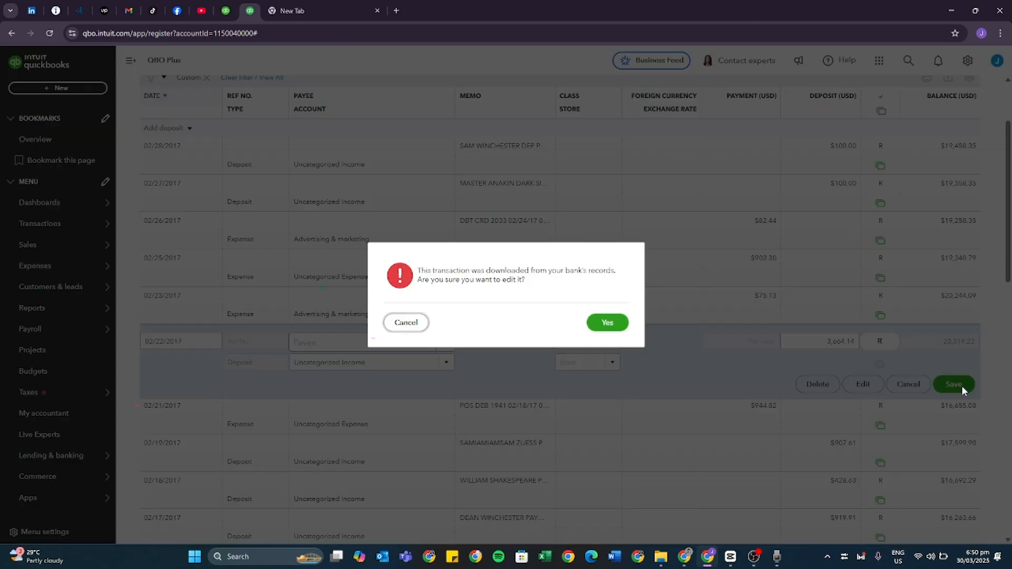
{"action": "left_click", "coordinate": [607, 323]}
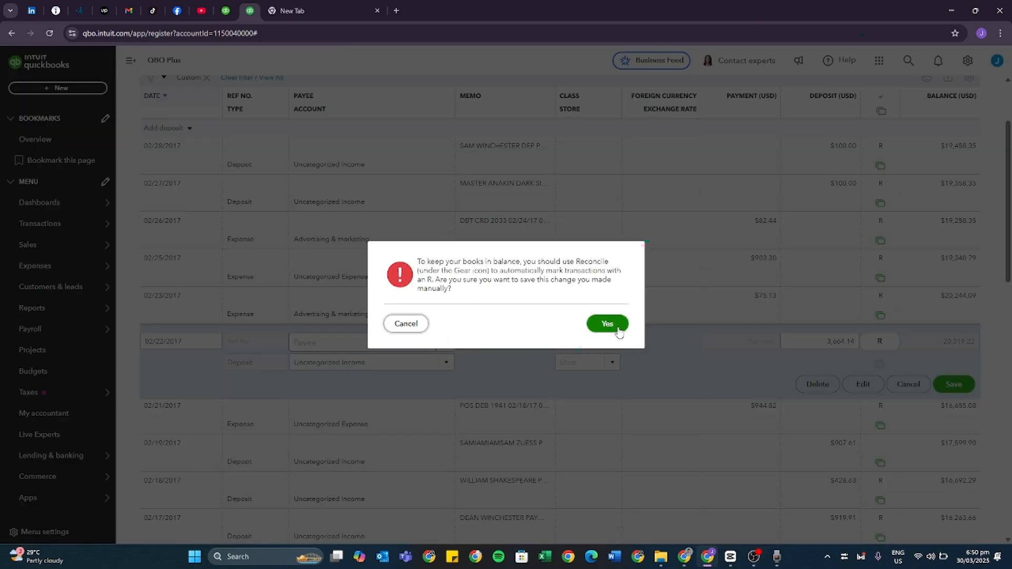
{"action": "left_click", "coordinate": [607, 324]}
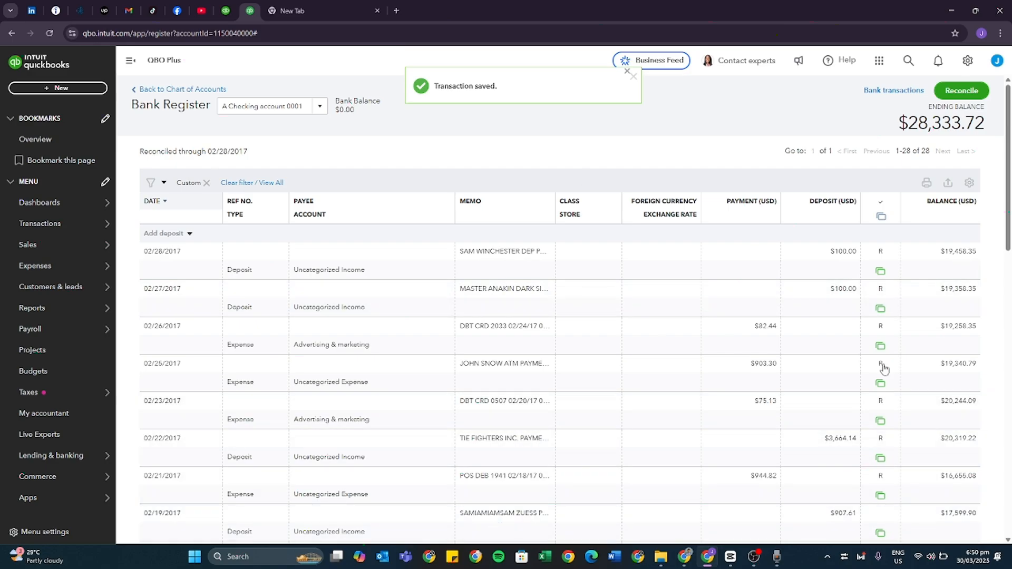
Mark the 02/19/2017 deposit of $907.61 as reconciled (R) and save the manual change.
{"action": "scroll", "coordinate": [884, 368], "scroll_direction": "down", "scroll_amount": 3}
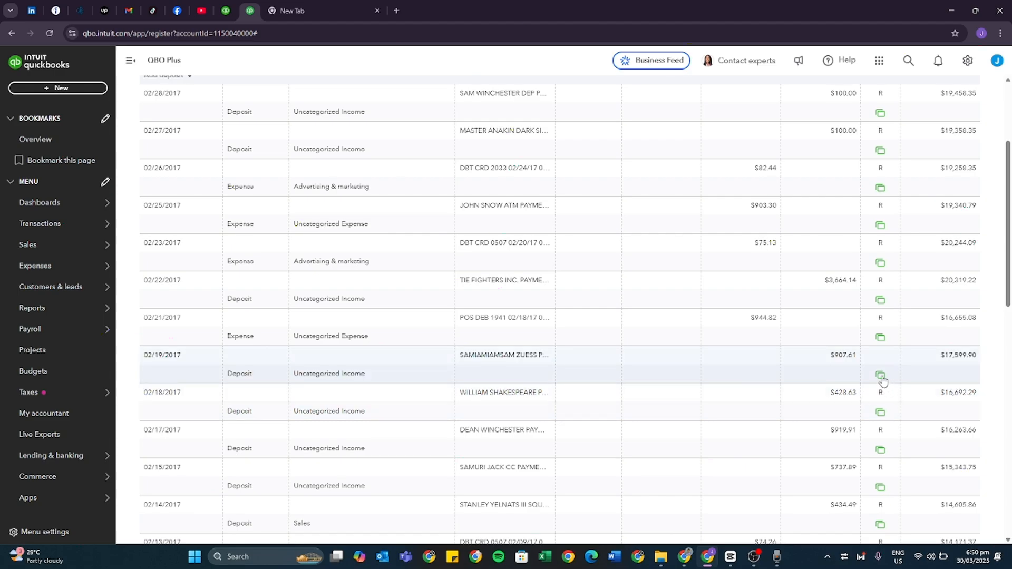
{"action": "mouse_move", "coordinate": [880, 379]}
{"action": "left_click", "coordinate": [170, 383]}
{"action": "left_click", "coordinate": [885, 364]}
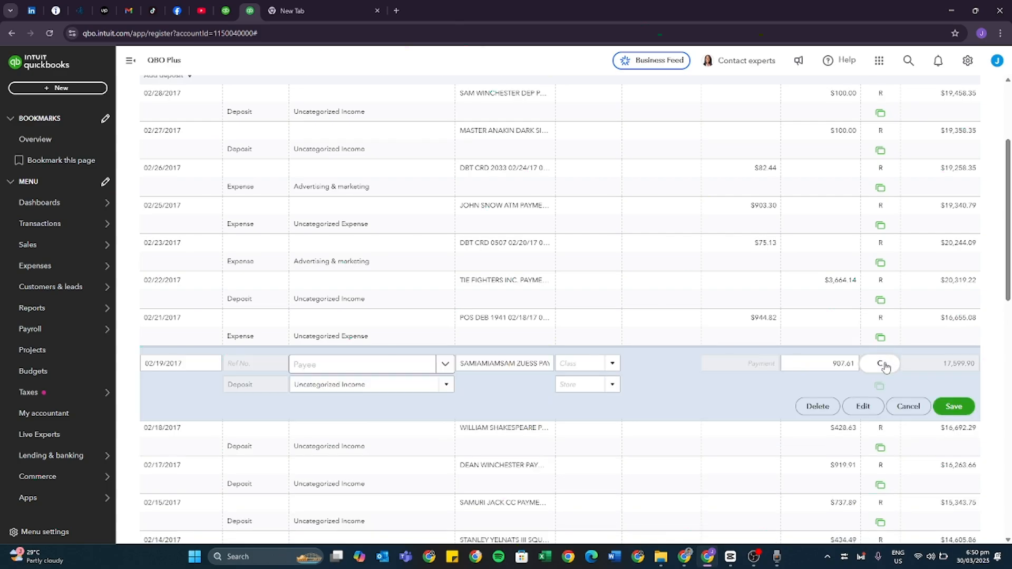
{"action": "left_click", "coordinate": [885, 365]}
{"action": "left_click", "coordinate": [955, 407]}
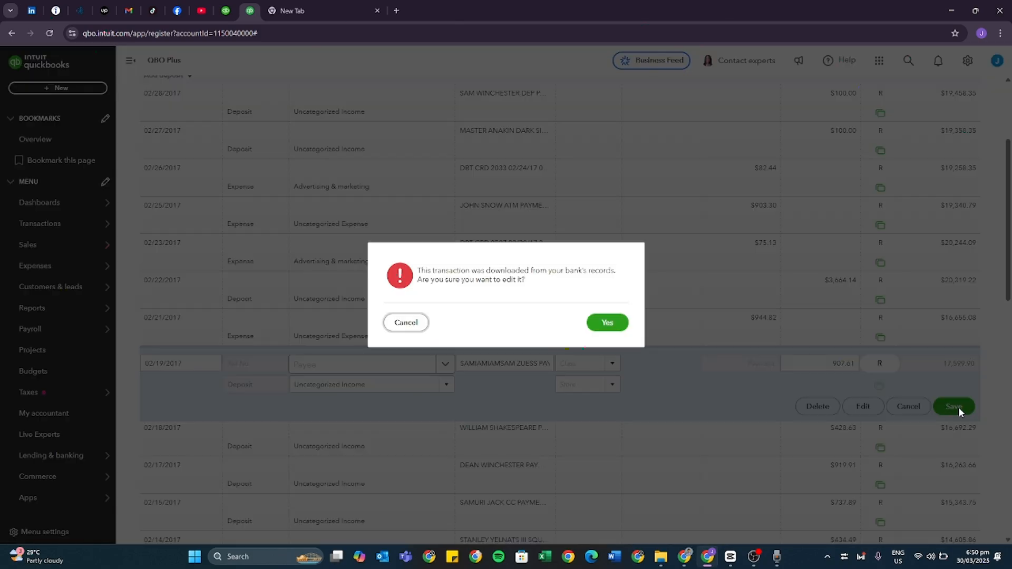
{"action": "left_click", "coordinate": [613, 326]}
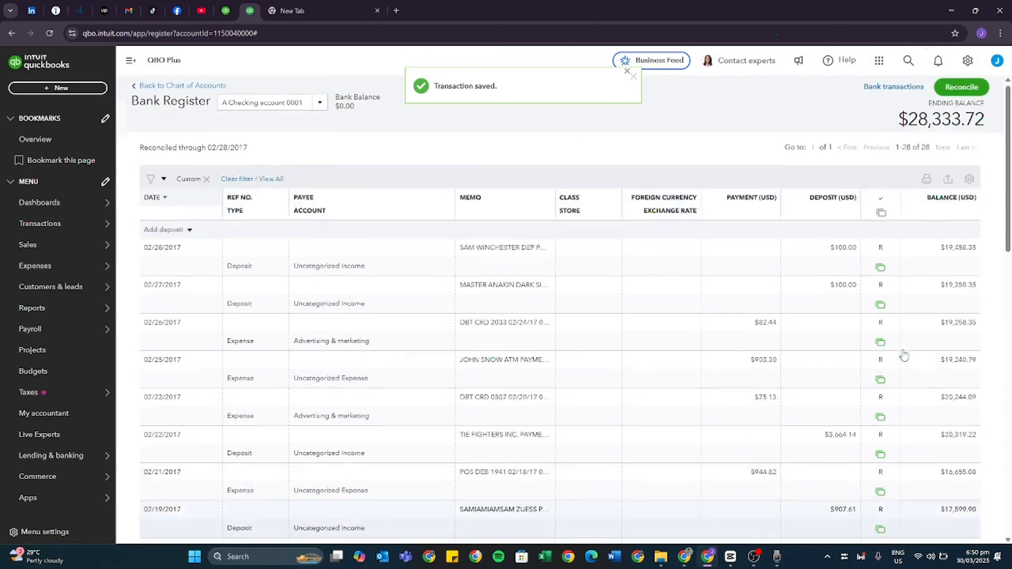
Return to the reconciliation page and review the updated discrepancy report for the remaining difference.
{"action": "left_click", "coordinate": [966, 98]}
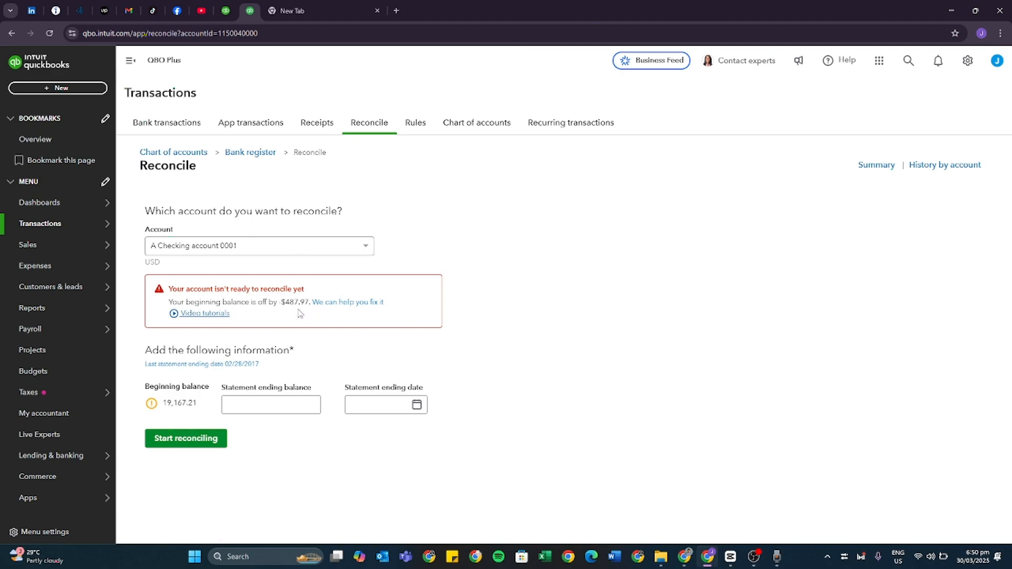
{"action": "left_click_drag", "start_coordinate": [284, 305], "coordinate": [310, 305]}
{"action": "left_click", "coordinate": [342, 303]}
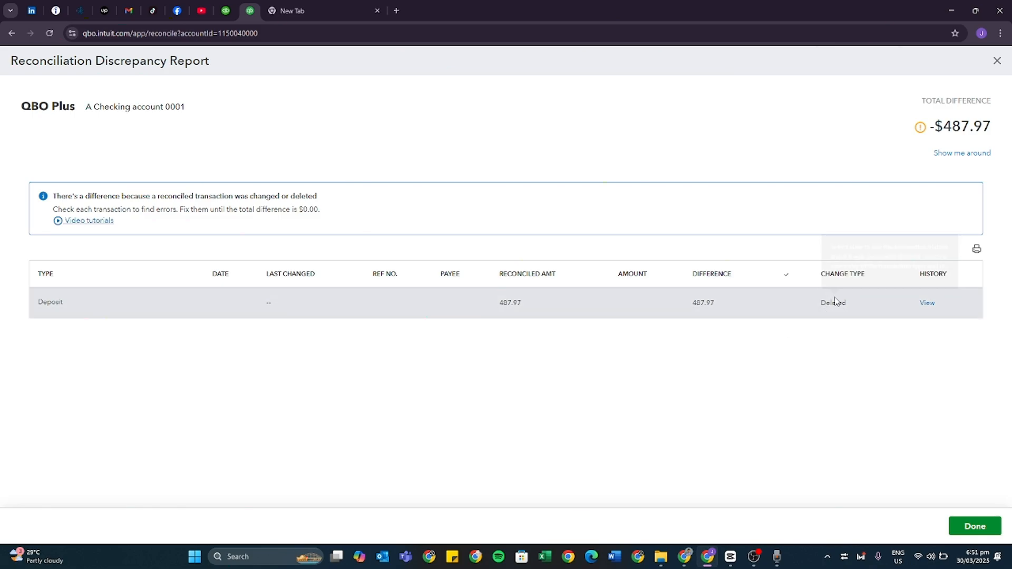
{"action": "mouse_move", "coordinate": [824, 303]}
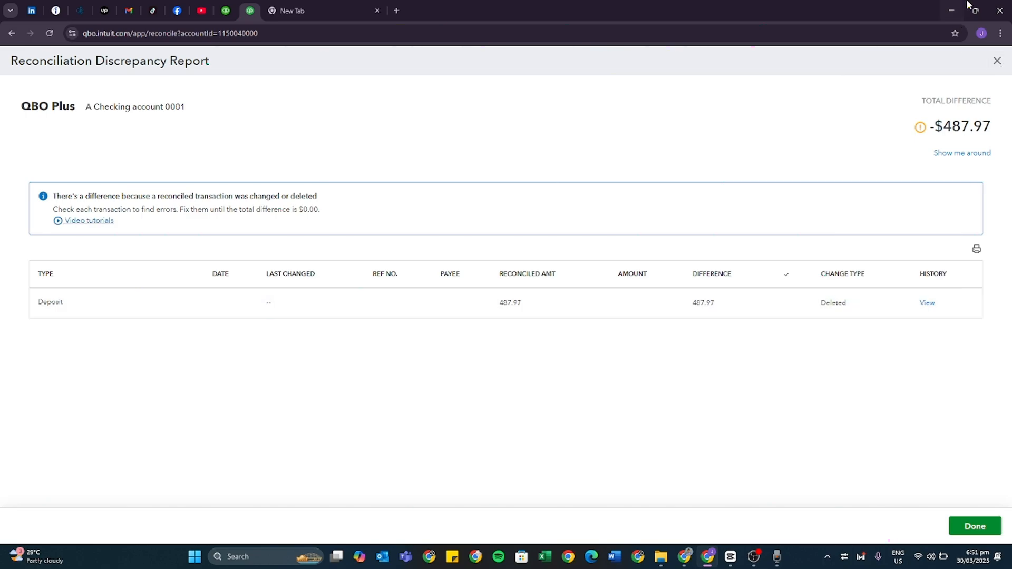
{"action": "left_click", "coordinate": [996, 61]}
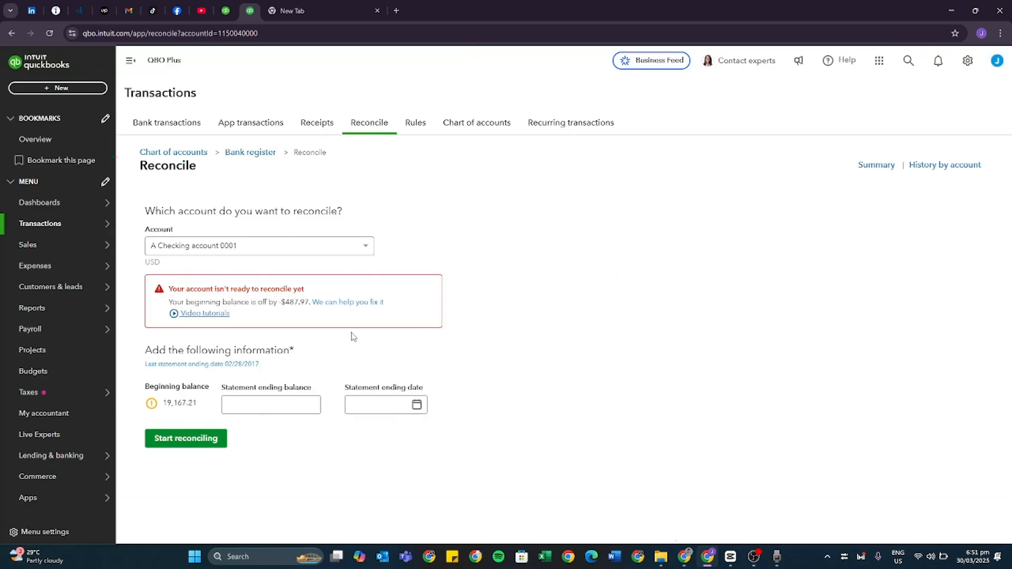
Reopen the bank register and check that the February 2017 transactions carry the reconciled status (R).
{"action": "left_click", "coordinate": [265, 163]}
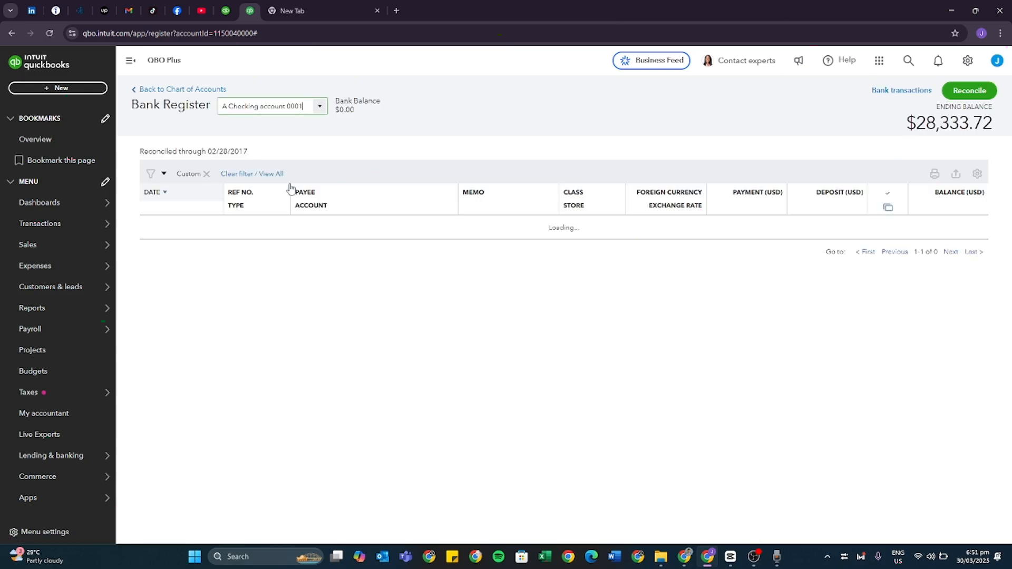
{"action": "scroll", "coordinate": [722, 342], "scroll_direction": "down", "scroll_amount": 1}
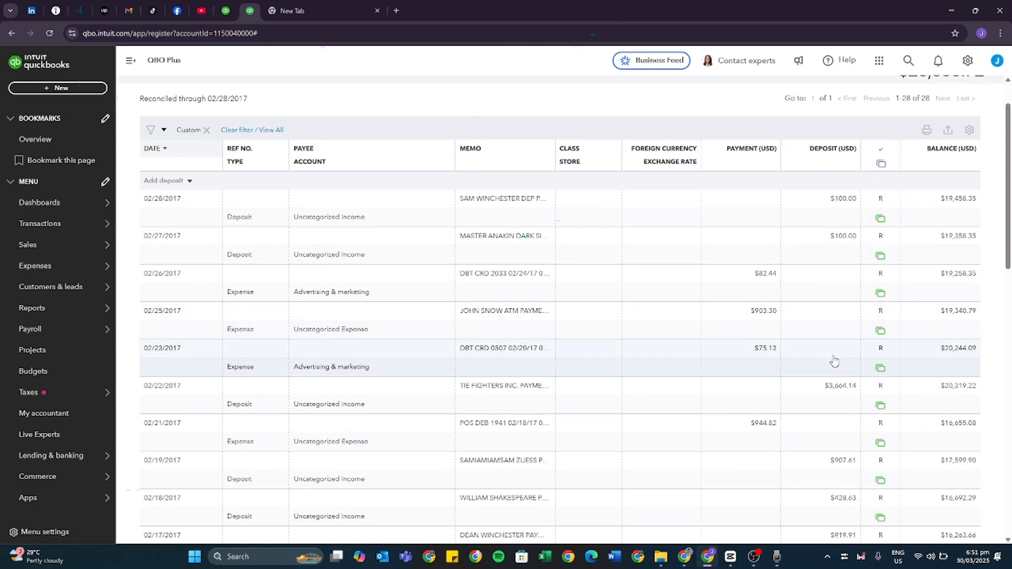
{"action": "scroll", "coordinate": [802, 341], "scroll_direction": "down", "scroll_amount": 1}
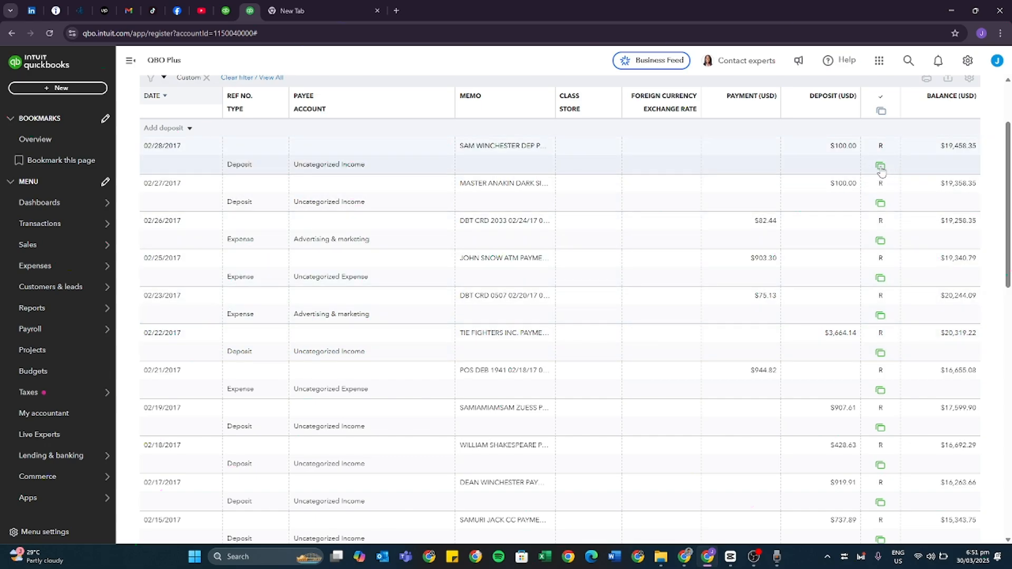
{"action": "mouse_move", "coordinate": [880, 170]}
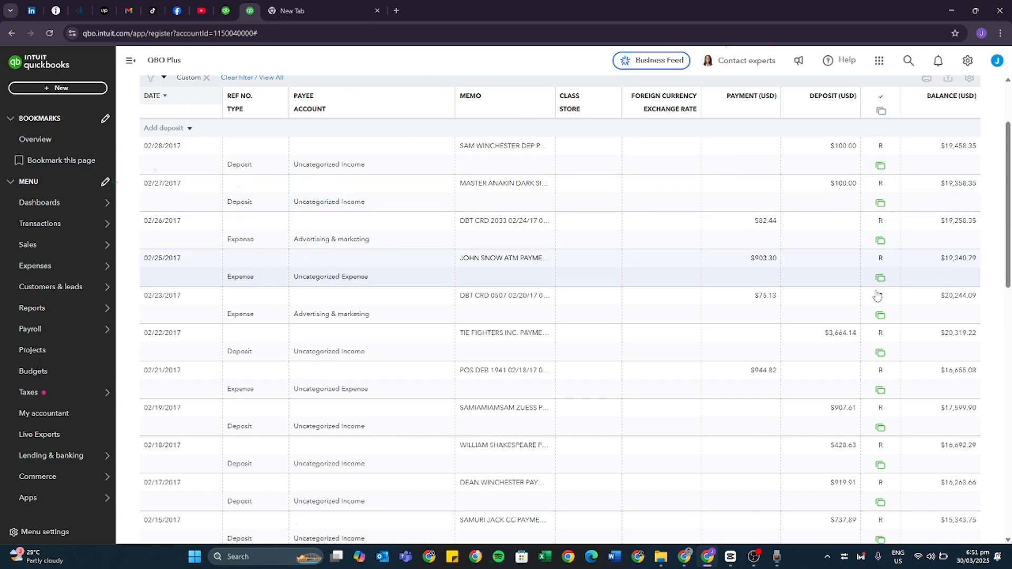
{"action": "left_click", "coordinate": [811, 159]}
{"action": "left_click", "coordinate": [817, 198]}
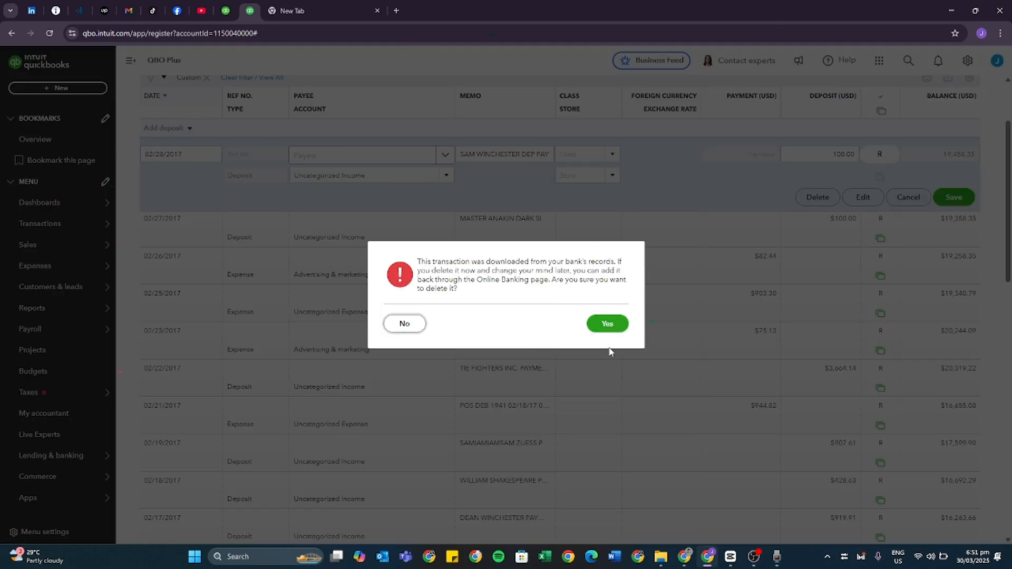
{"action": "left_click", "coordinate": [412, 329]}
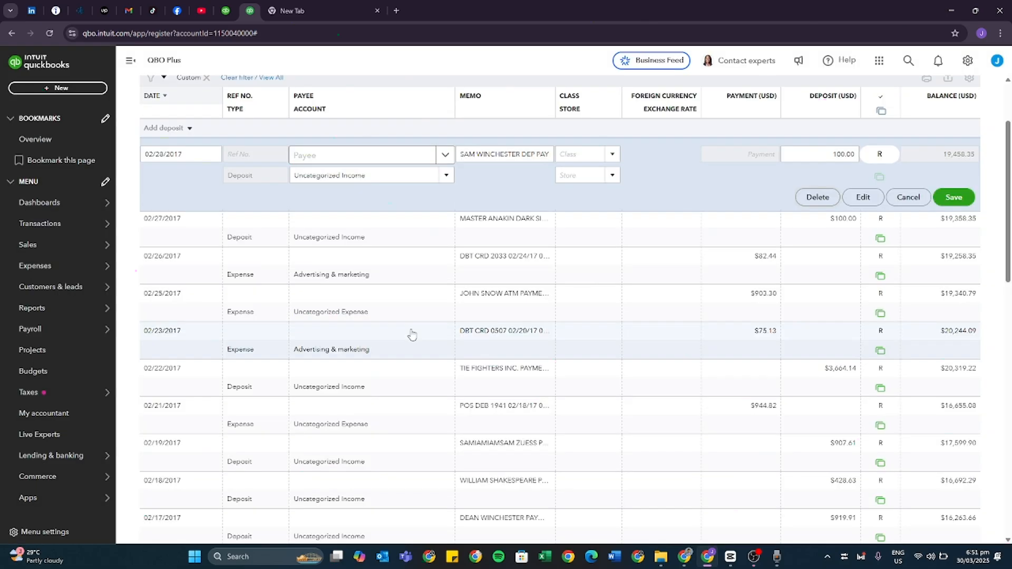
{"action": "left_click", "coordinate": [910, 199]}
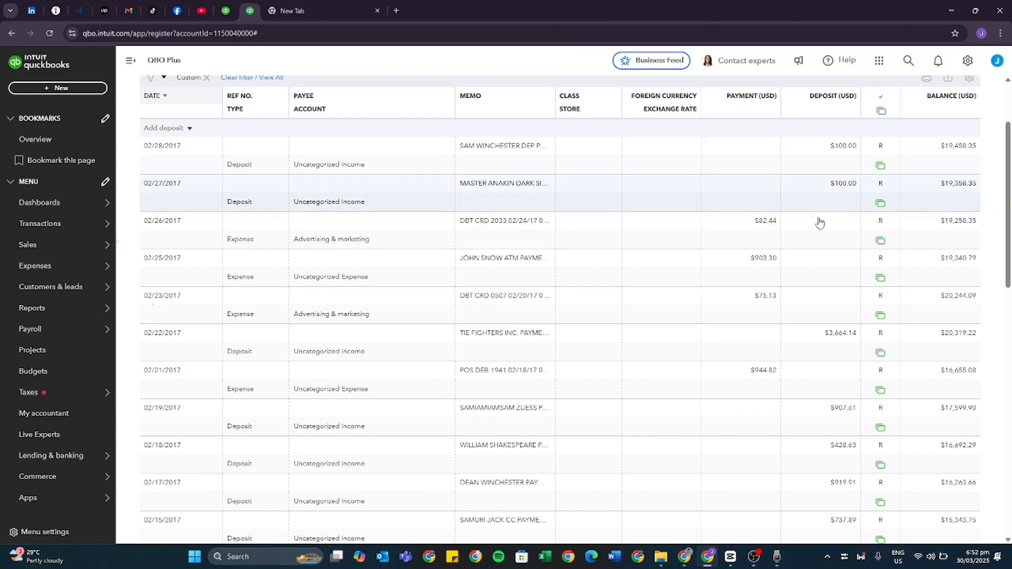
Inspect the bank feed source indicators and the entry details of the late February 2017 deposits in the register.
{"action": "mouse_move", "coordinate": [882, 168]}
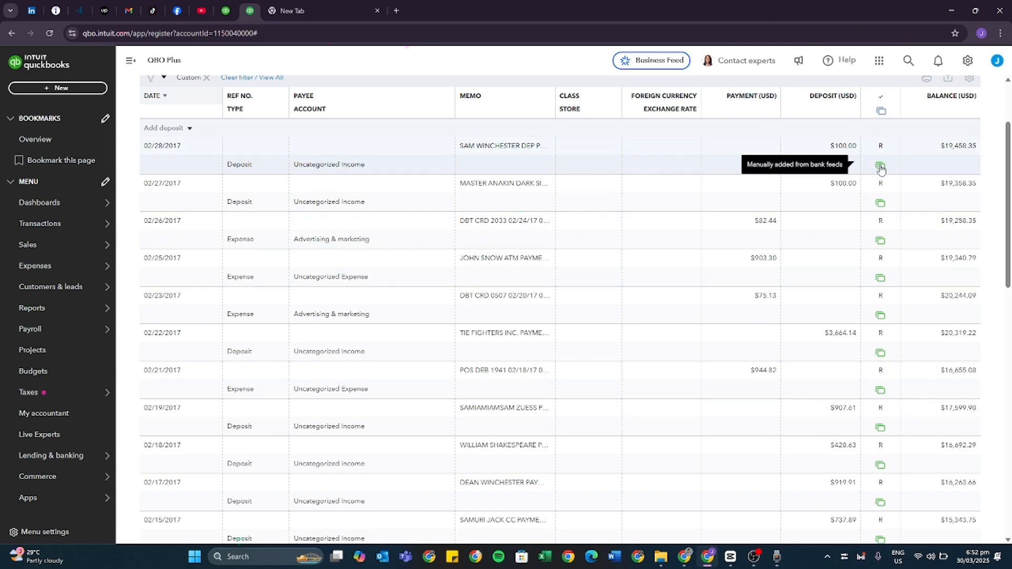
{"action": "scroll", "coordinate": [881, 168], "scroll_direction": "up", "scroll_amount": 1}
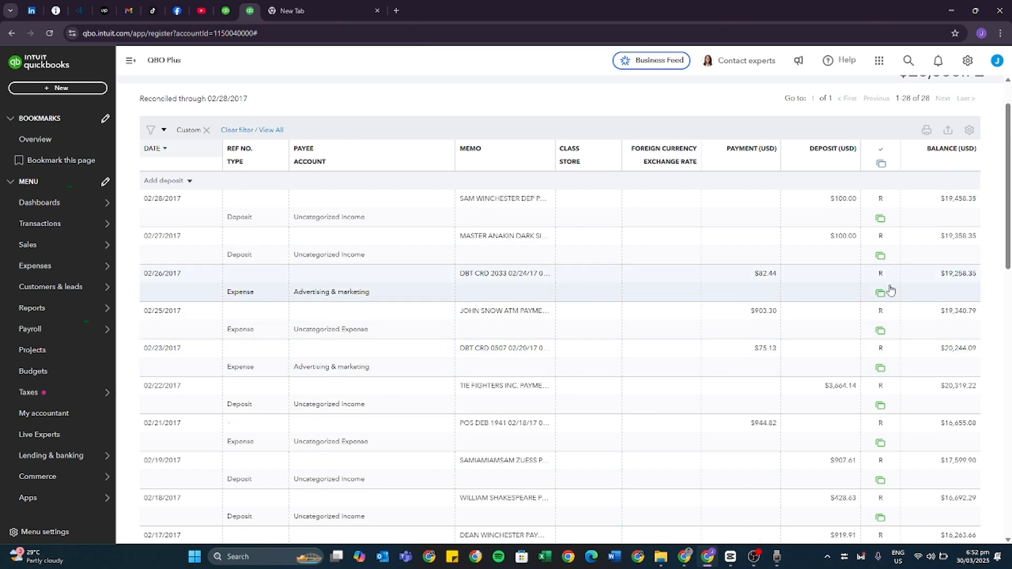
{"action": "mouse_move", "coordinate": [884, 252]}
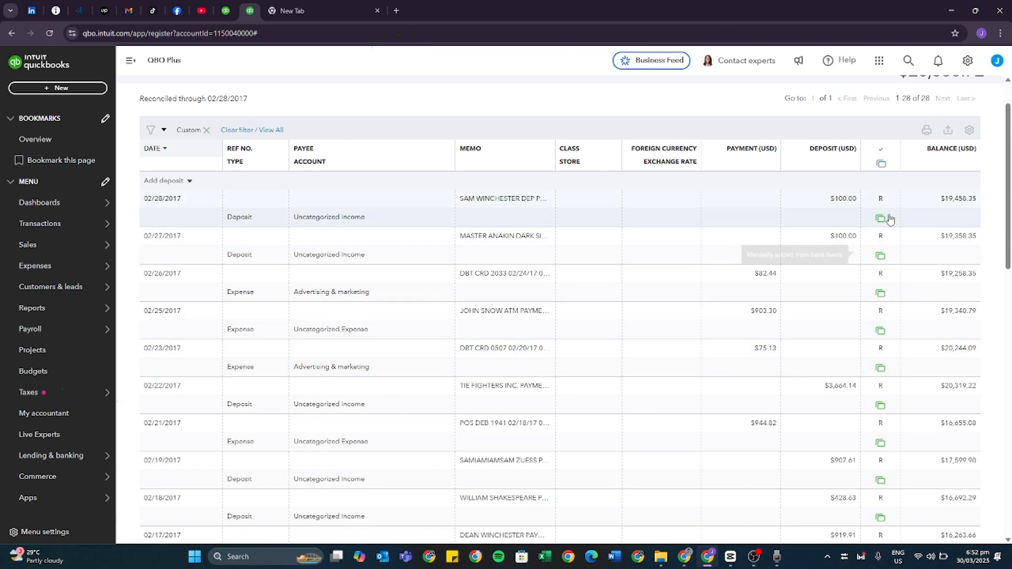
{"action": "mouse_move", "coordinate": [881, 219]}
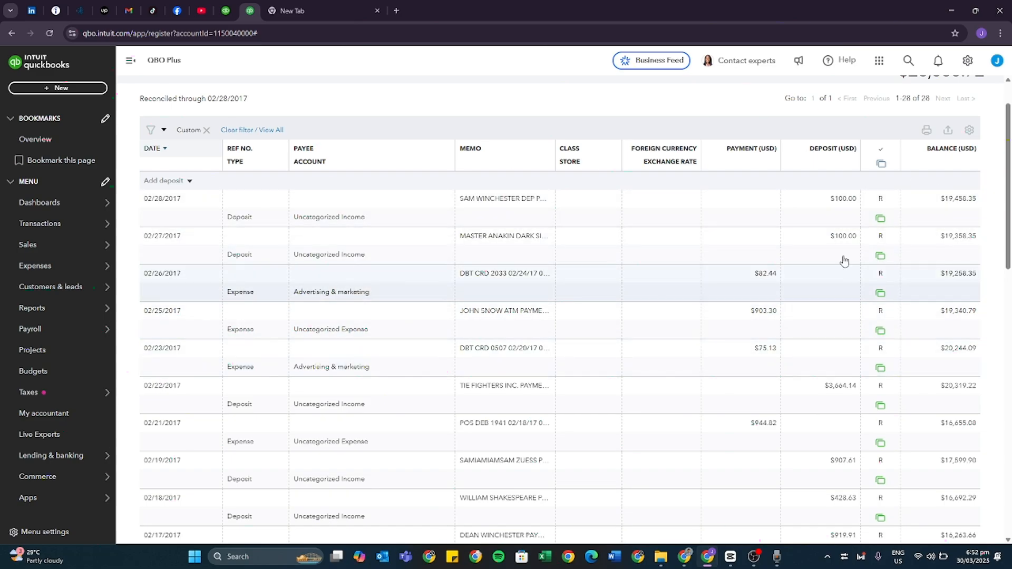
{"action": "left_click", "coordinate": [841, 213]}
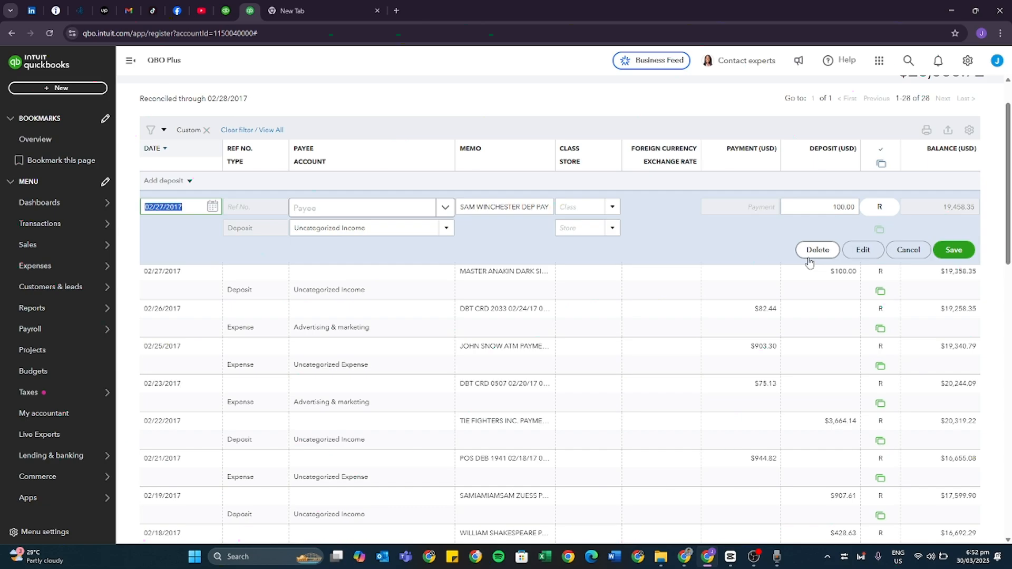
{"action": "left_click", "coordinate": [912, 252]}
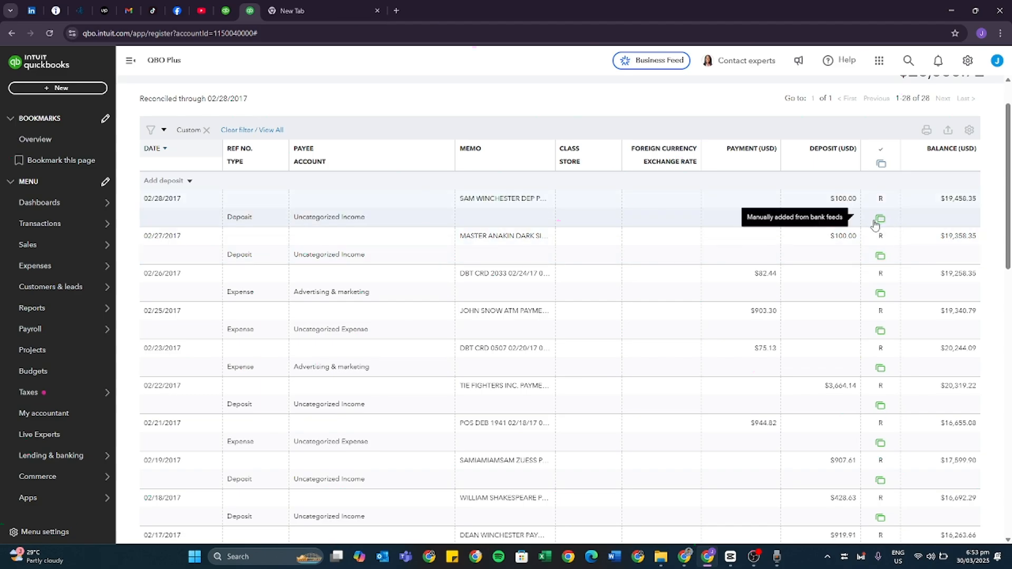
Add the 02/20/2017 deposit of $487.97 back from the bank transactions for review, categorized as Building & property rent.
{"action": "mouse_move", "coordinate": [83, 226]}
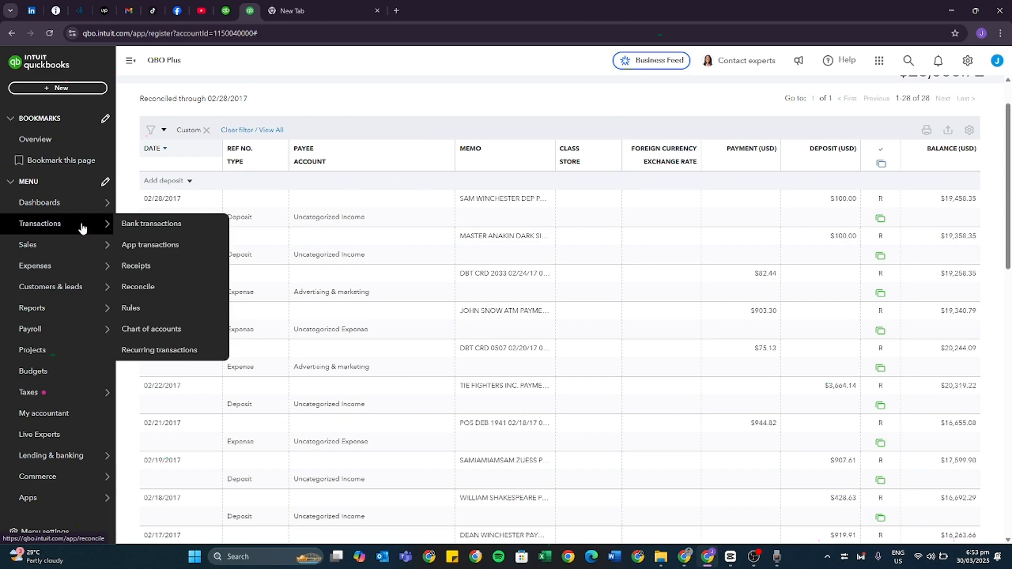
{"action": "left_click", "coordinate": [153, 229]}
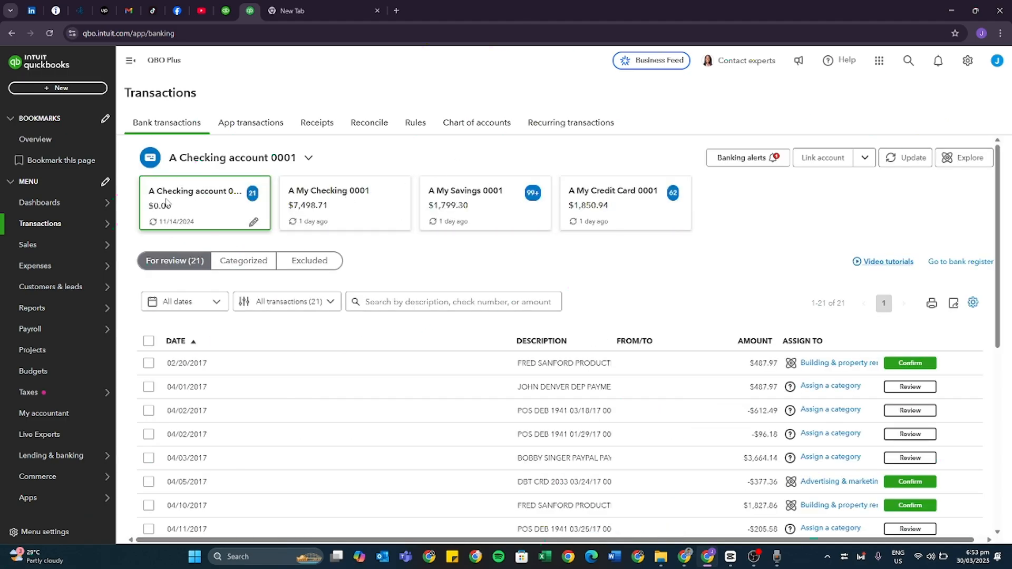
{"action": "scroll", "coordinate": [225, 294], "scroll_direction": "down", "scroll_amount": 1}
{"action": "scroll", "coordinate": [223, 293], "scroll_direction": "down", "scroll_amount": 2}
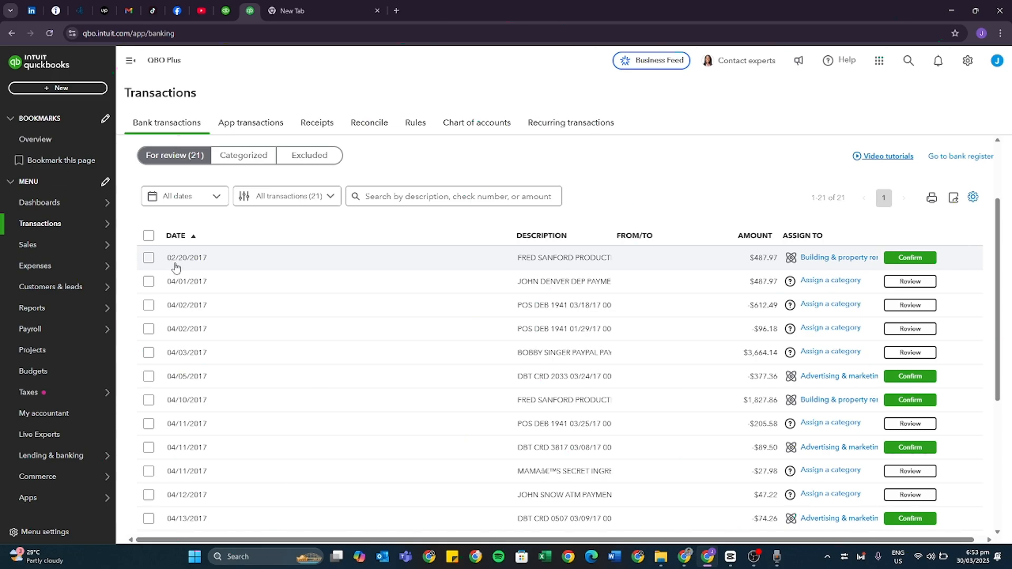
{"action": "left_click_drag", "start_coordinate": [748, 262], "coordinate": [781, 269]}
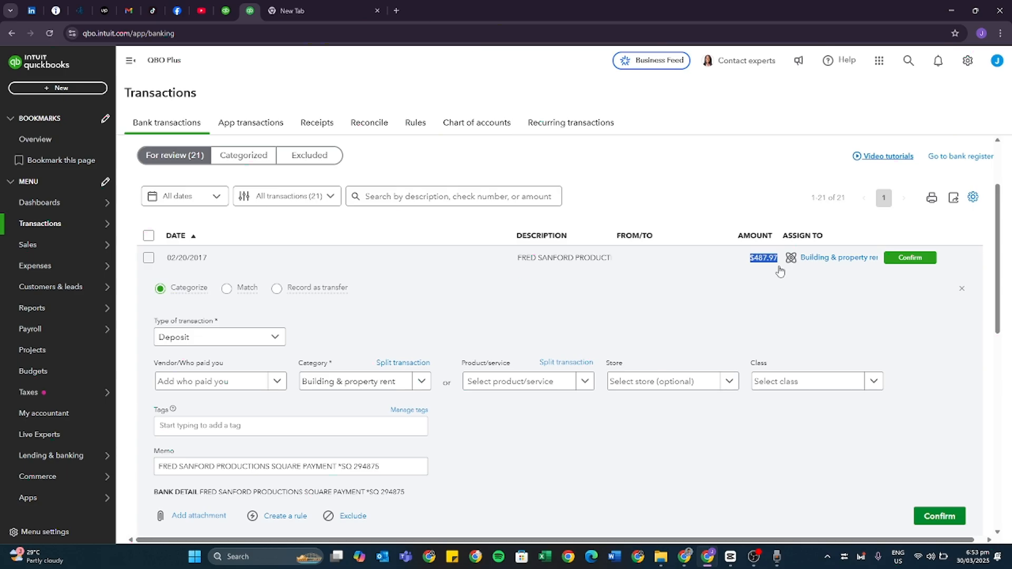
{"action": "left_click", "coordinate": [943, 519]}
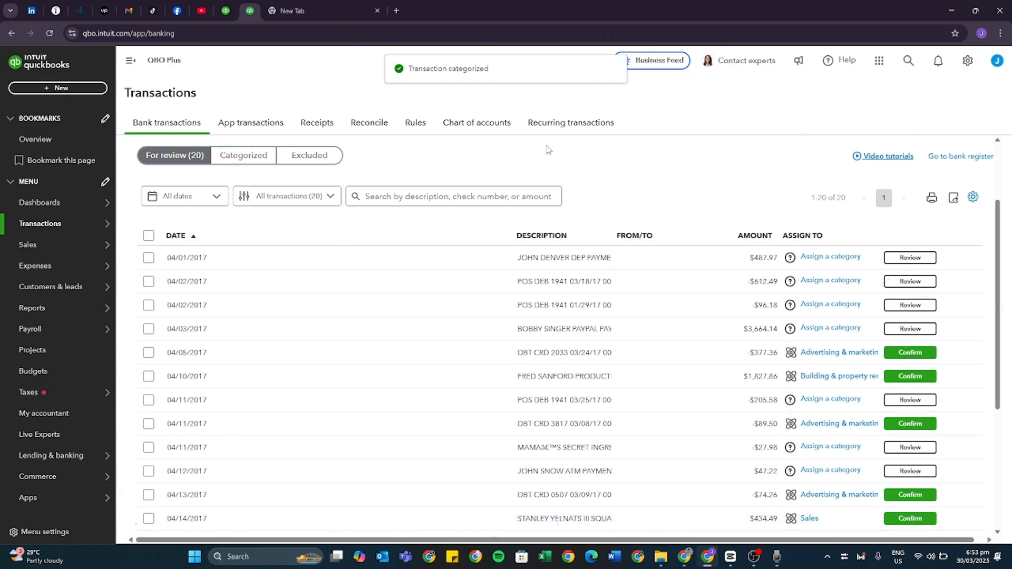
Mark the 02/20/2017 deposit of $487.97 as reconciled (R) in the bank register and save the manual change.
{"action": "scroll", "coordinate": [814, 195], "scroll_direction": "up", "scroll_amount": 1}
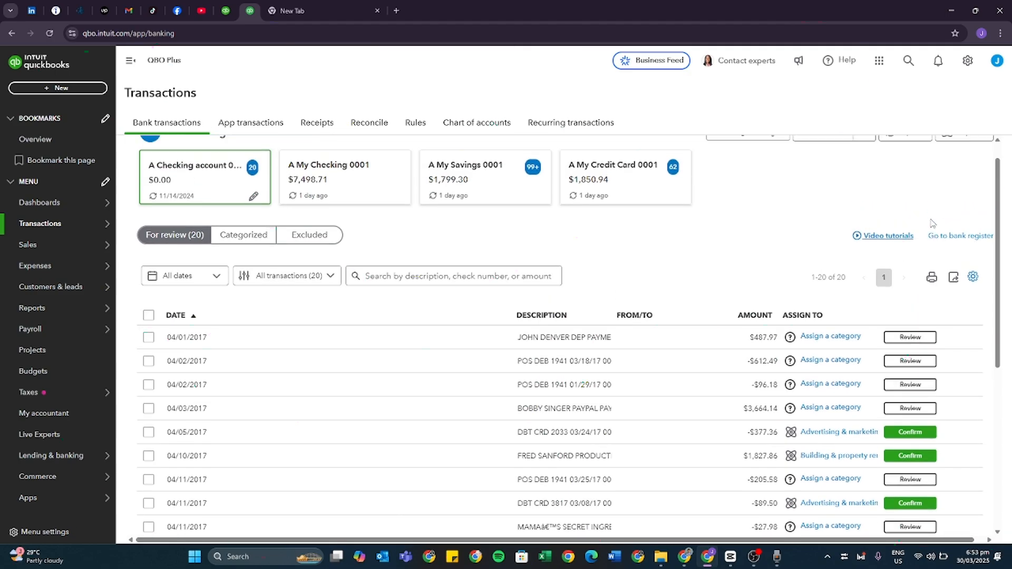
{"action": "left_click", "coordinate": [952, 263]}
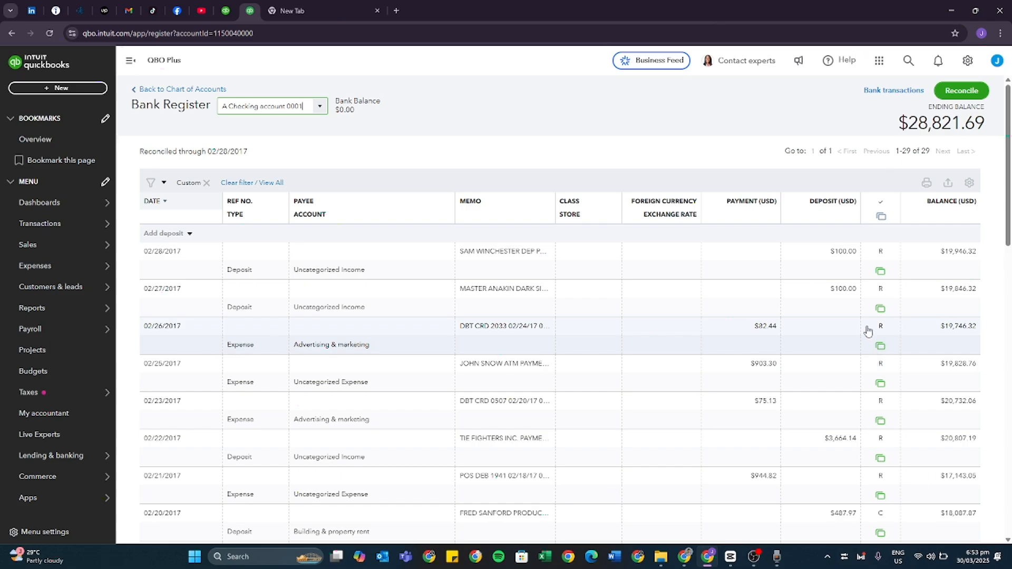
{"action": "scroll", "coordinate": [870, 335], "scroll_direction": "down", "scroll_amount": 2}
{"action": "scroll", "coordinate": [863, 315], "scroll_direction": "down", "scroll_amount": 1}
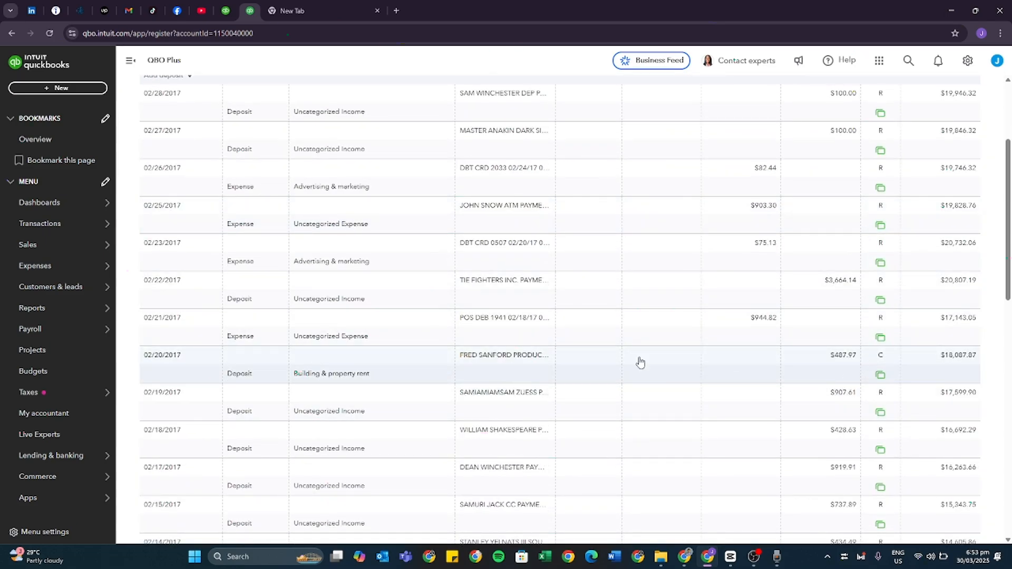
{"action": "left_click", "coordinate": [882, 356]}
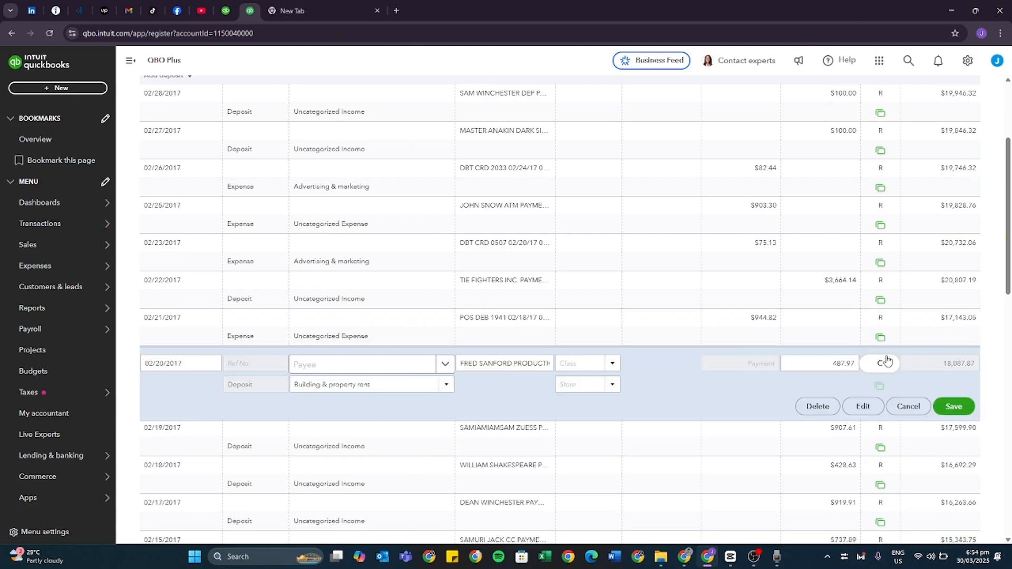
{"action": "left_click", "coordinate": [952, 406]}
{"action": "left_click", "coordinate": [612, 324]}
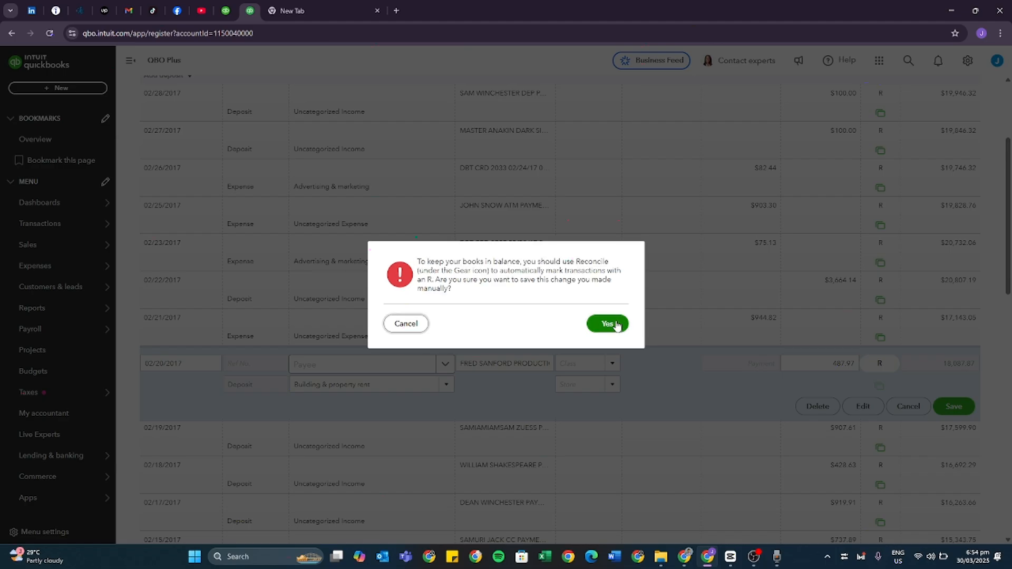
{"action": "left_click", "coordinate": [611, 323]}
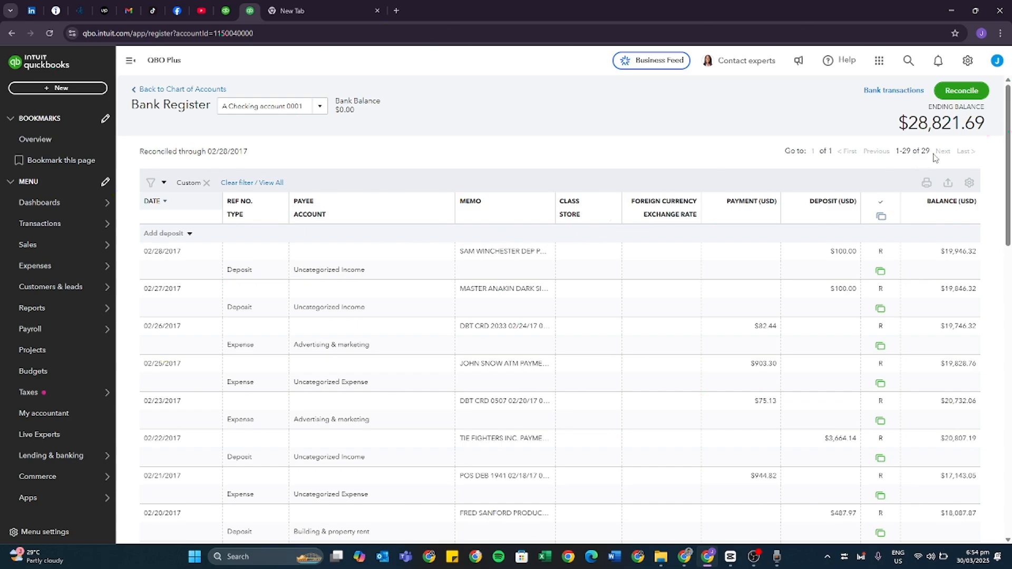
Start reconciling A Checking account 0001 with a statement ending balance of 5,000.00 and an ending date of 03/31/2017.
{"action": "left_click", "coordinate": [962, 91]}
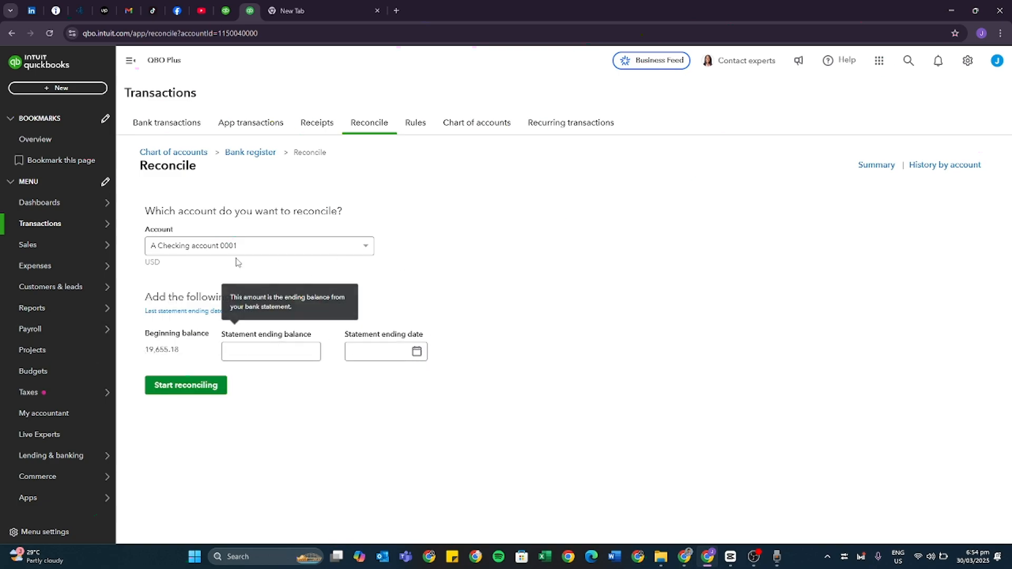
{"action": "left_click", "coordinate": [252, 349]}
{"action": "left_click", "coordinate": [421, 361]}
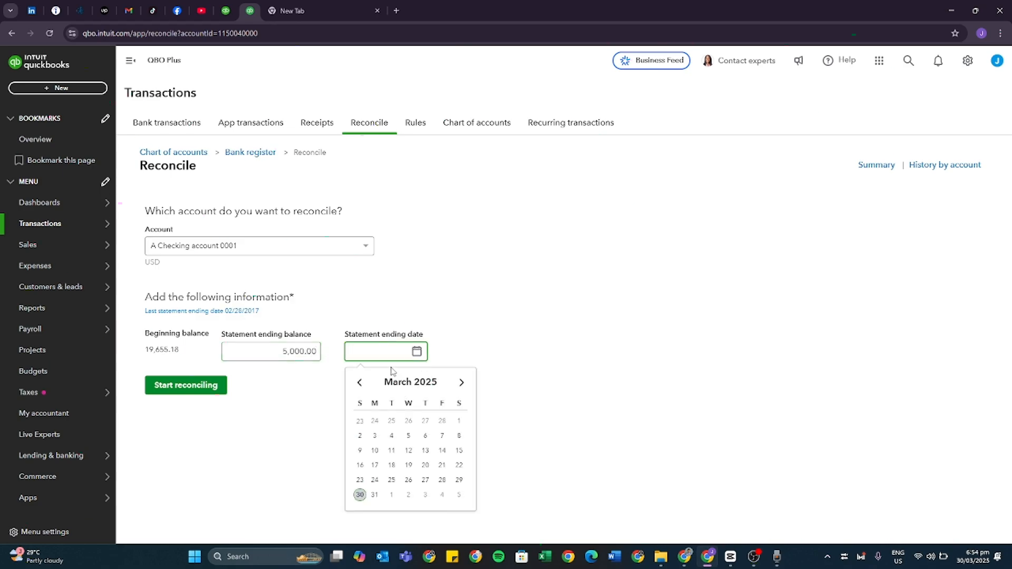
{"action": "type", "text": "03"}
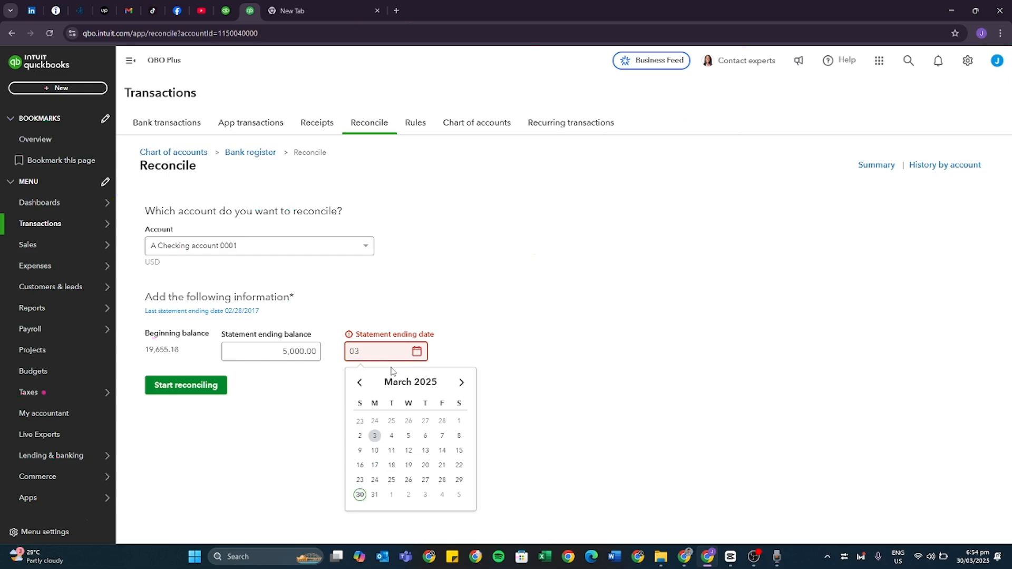
{"action": "type", "text": "3117"}
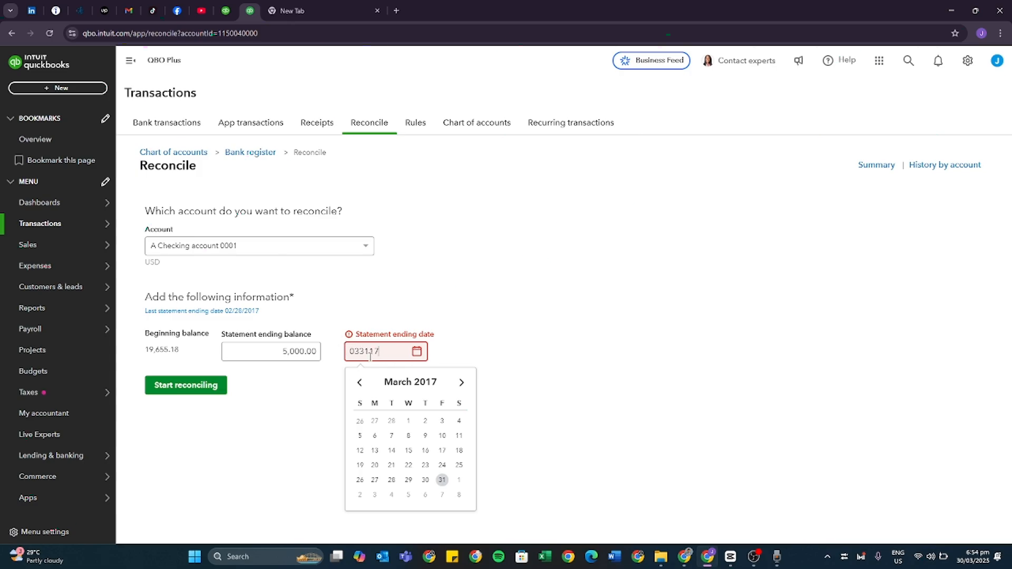
{"action": "left_click", "coordinate": [473, 333]}
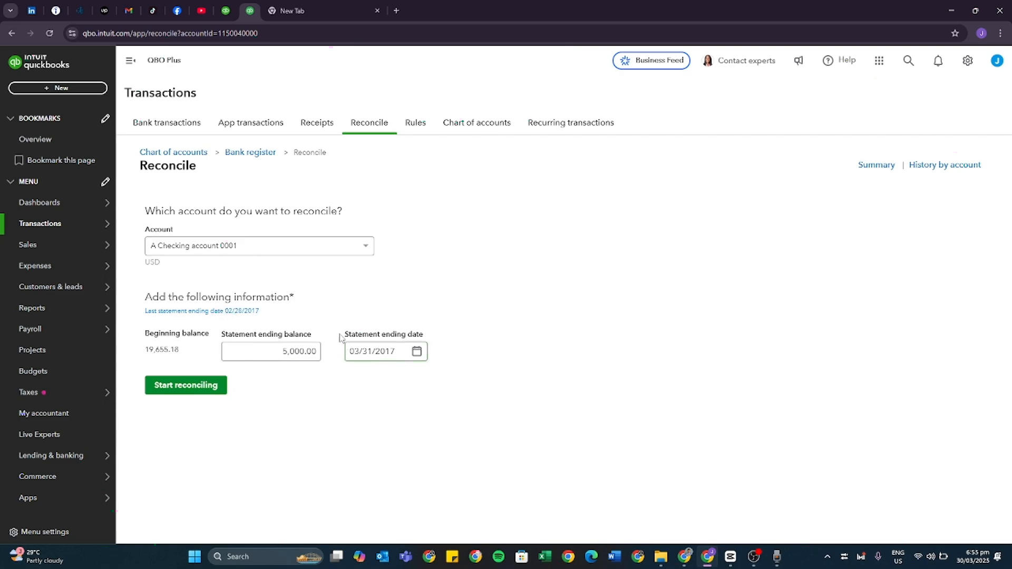
{"action": "left_click", "coordinate": [183, 395]}
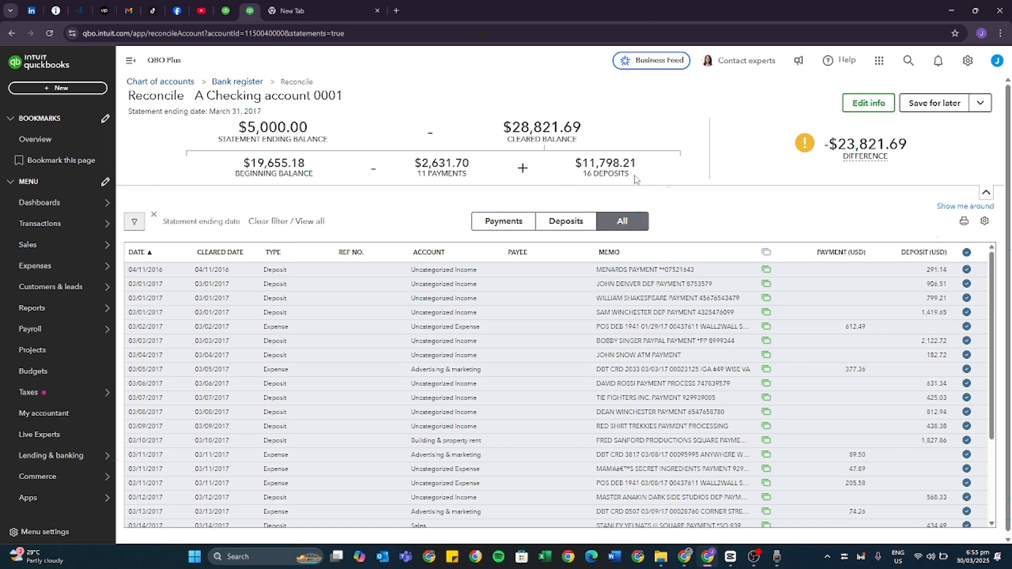
Clear the statement ending date filter, show all transactions and deselect every one of them.
{"action": "left_click_drag", "start_coordinate": [635, 179], "coordinate": [123, 153]}
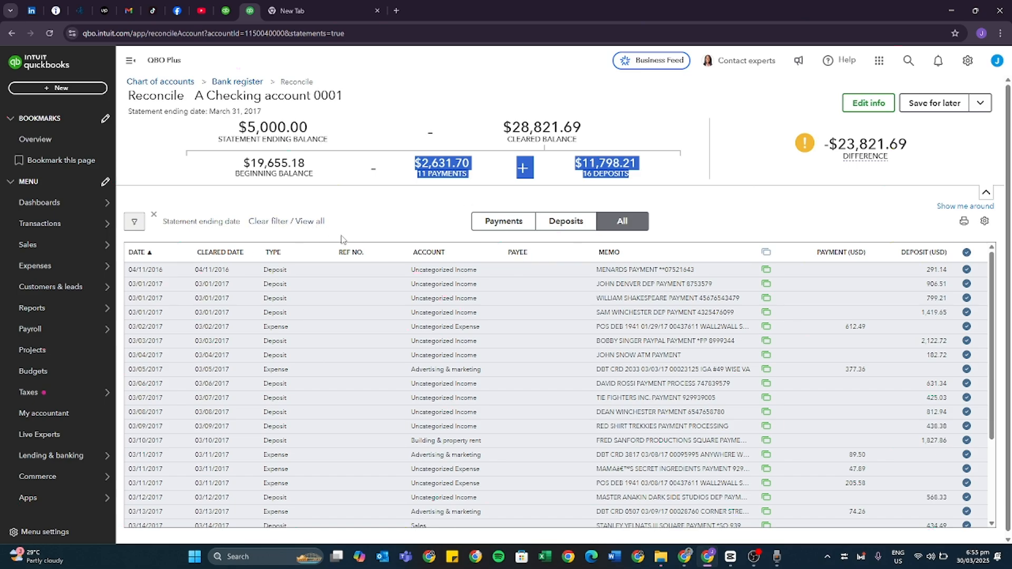
{"action": "left_click", "coordinate": [154, 216]}
{"action": "left_click", "coordinate": [639, 219]}
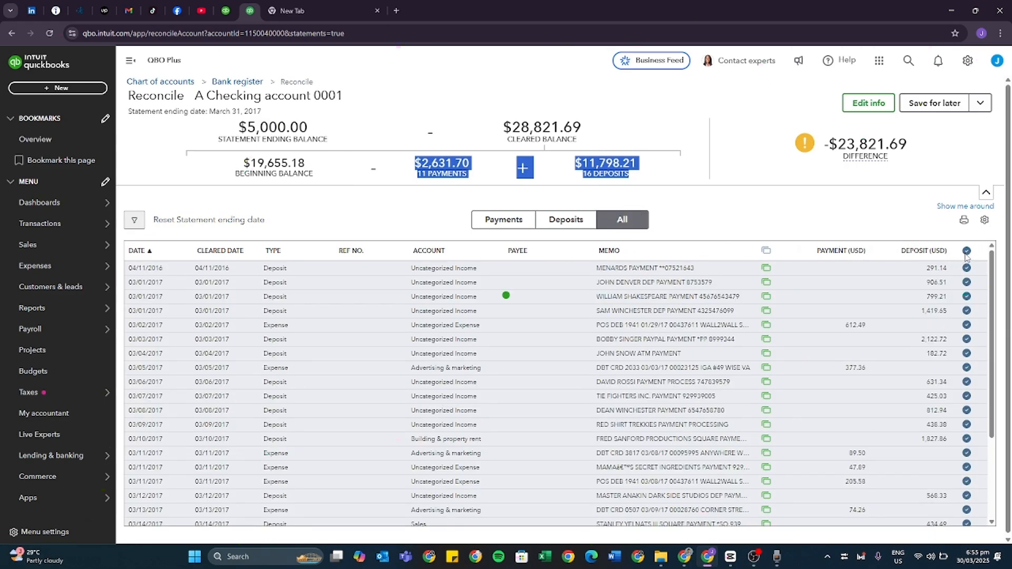
{"action": "left_click", "coordinate": [966, 252]}
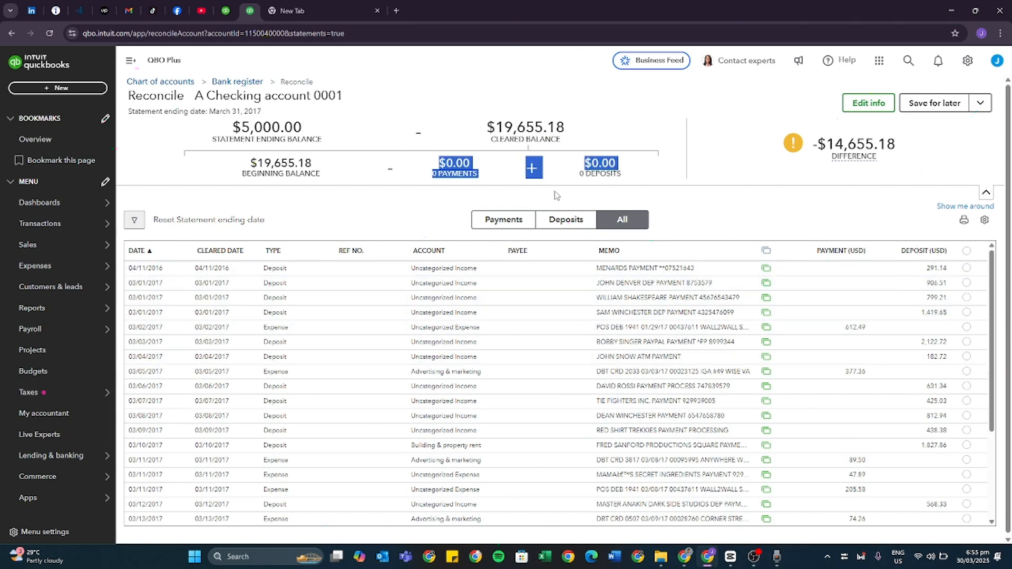
Filter the reconciliation's transactions by a custom date range from 03/01/2017 to 03/31/2017.
{"action": "left_click", "coordinate": [634, 178]}
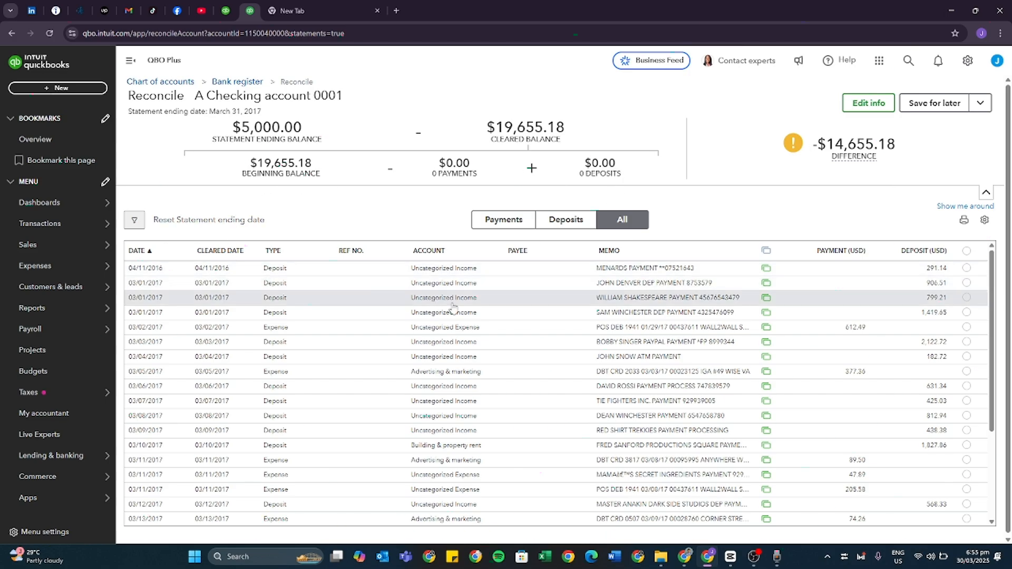
{"action": "left_click", "coordinate": [134, 220]}
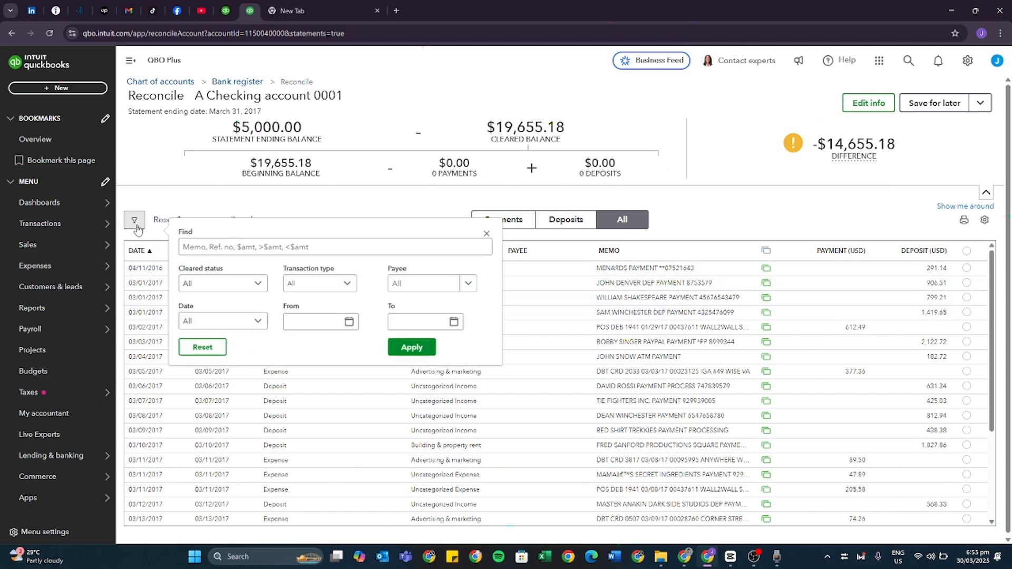
{"action": "left_click", "coordinate": [321, 322]}
{"action": "type", "text": "030117"}
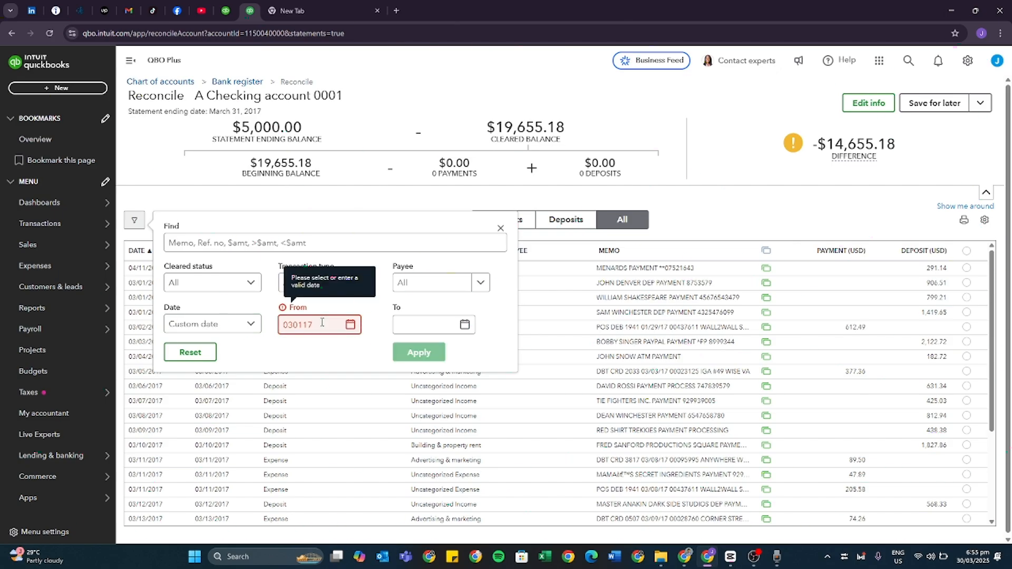
{"action": "left_click", "coordinate": [418, 330]}
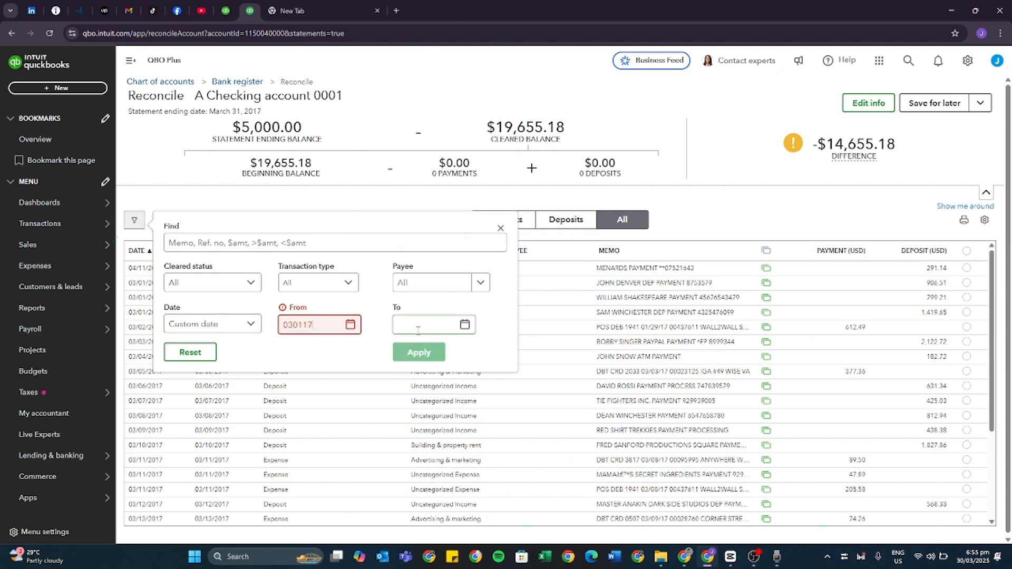
{"action": "type", "text": "03"}
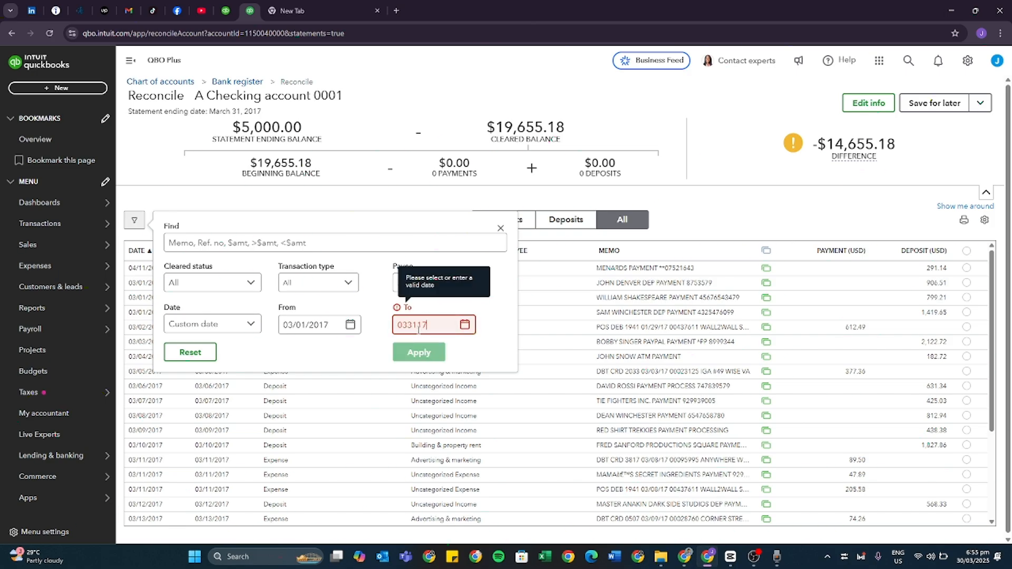
{"action": "type", "text": "3117"}
{"action": "left_click", "coordinate": [429, 352]}
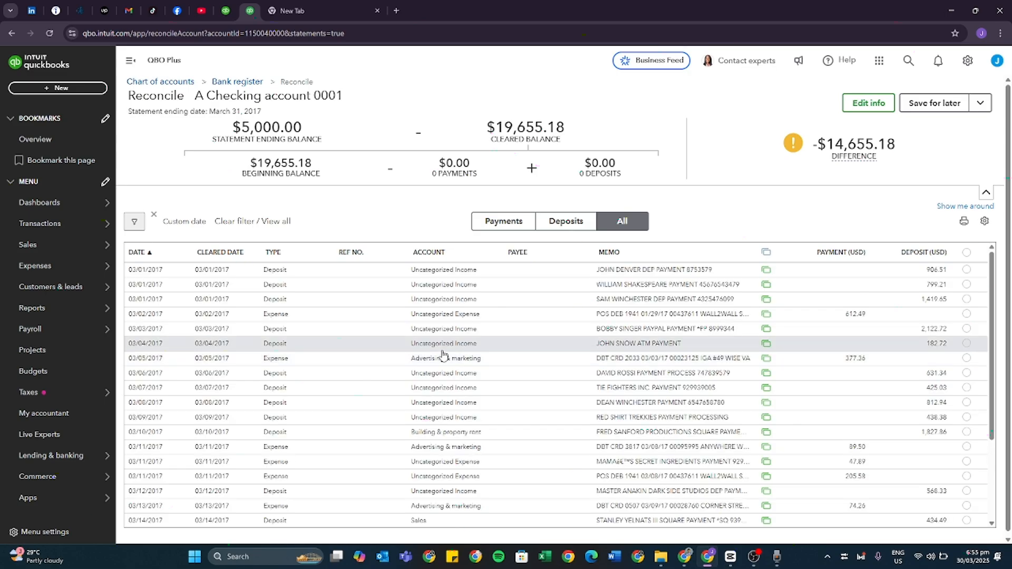
Mark all filtered March payments and all filtered March deposits as cleared, confirming each bulk selection.
{"action": "left_click", "coordinate": [502, 224]}
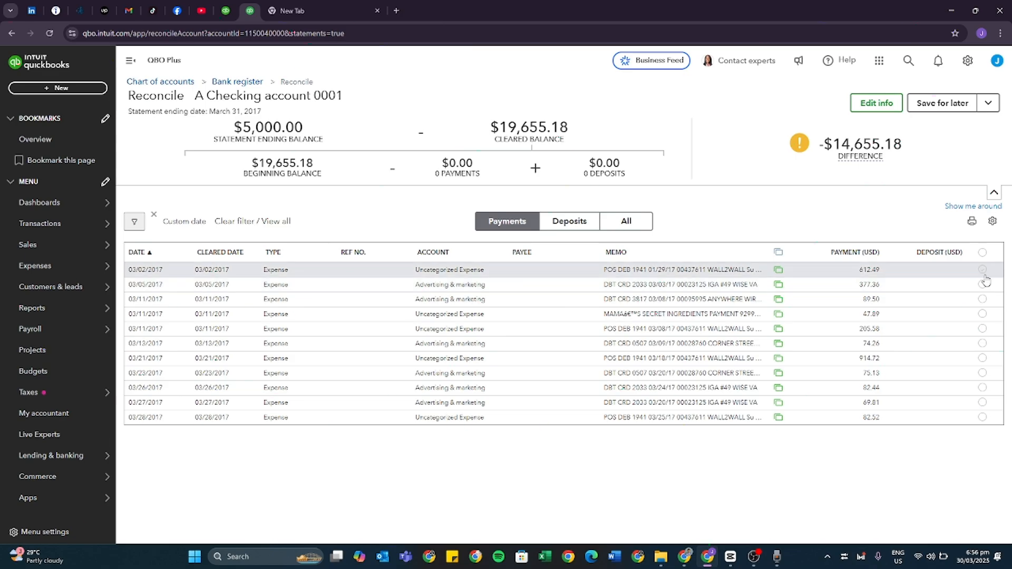
{"action": "left_click", "coordinate": [983, 252]}
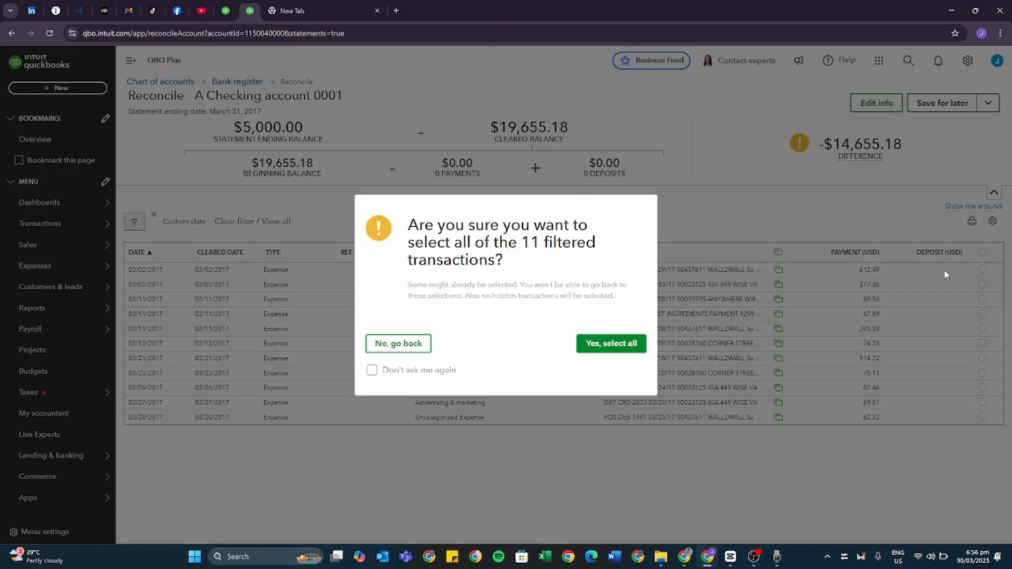
{"action": "left_click", "coordinate": [640, 343]}
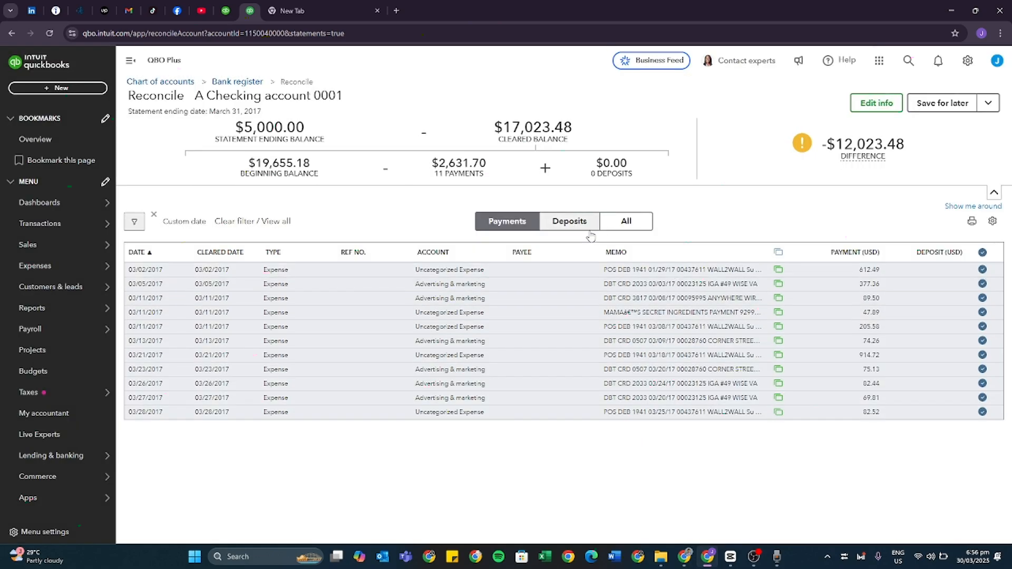
{"action": "left_click", "coordinate": [590, 237]}
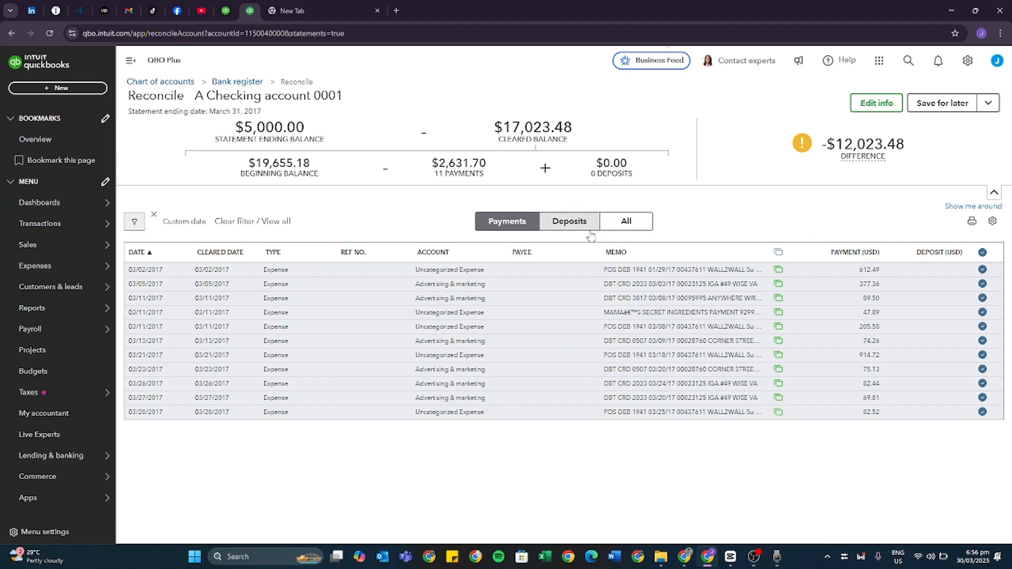
{"action": "left_click", "coordinate": [983, 253]}
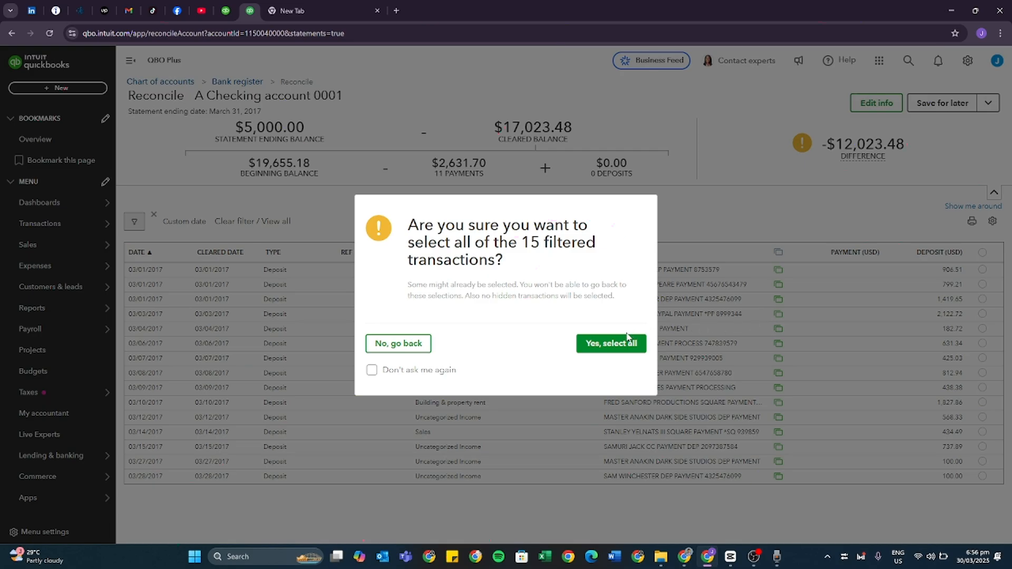
{"action": "left_click", "coordinate": [614, 343]}
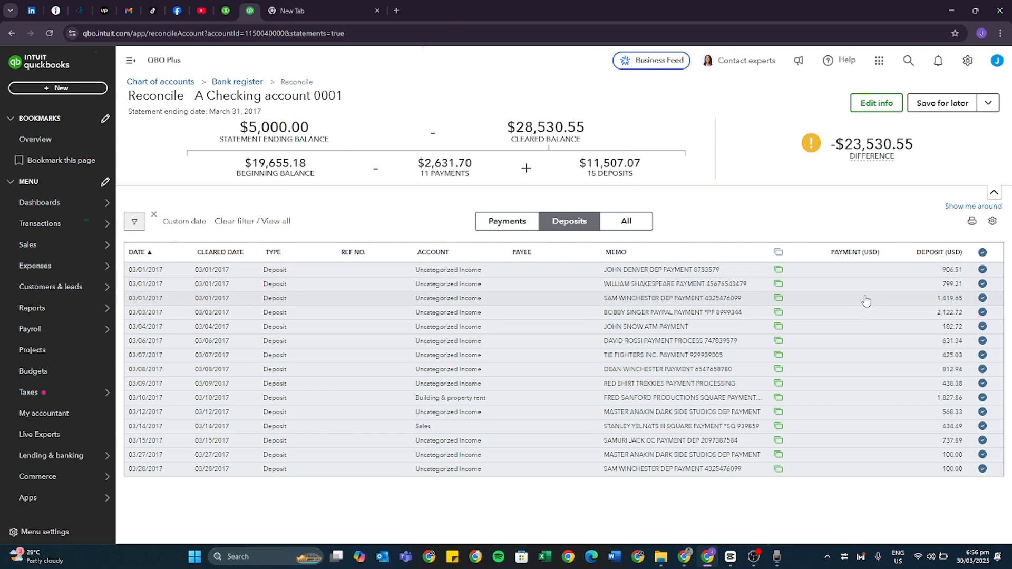
Review the selected payments and deposits and compare the difference with the statement ending balance.
{"action": "left_click", "coordinate": [502, 222]}
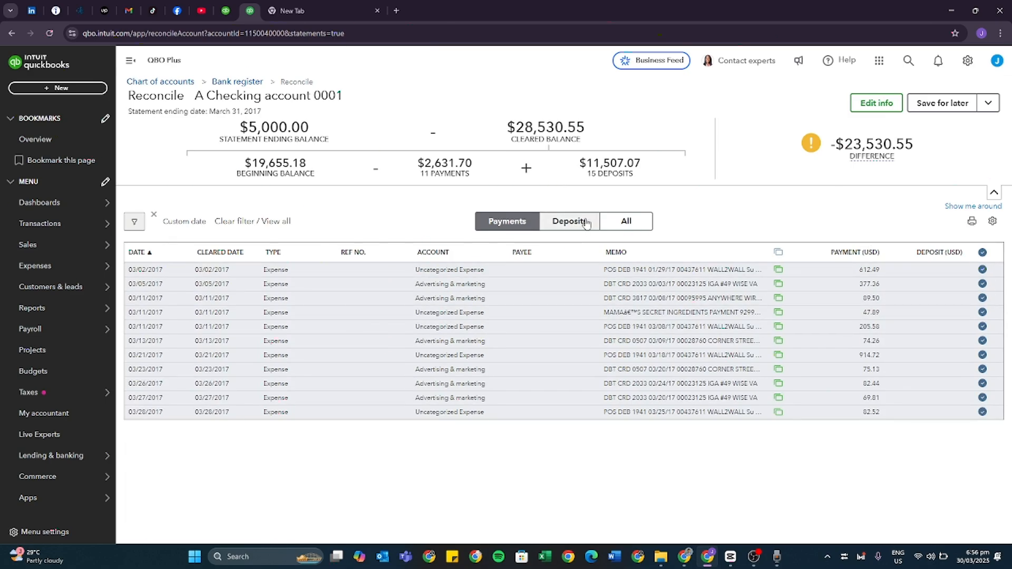
{"action": "left_click", "coordinate": [586, 222]}
{"action": "mouse_move", "coordinate": [916, 150]}
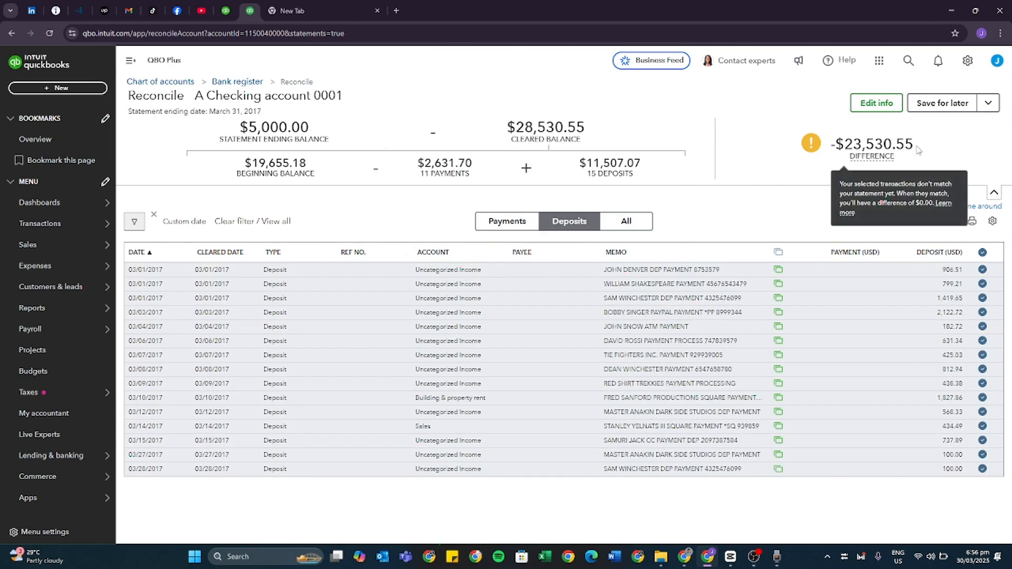
{"action": "left_click_drag", "start_coordinate": [917, 150], "coordinate": [832, 146]}
{"action": "left_click", "coordinate": [922, 146]}
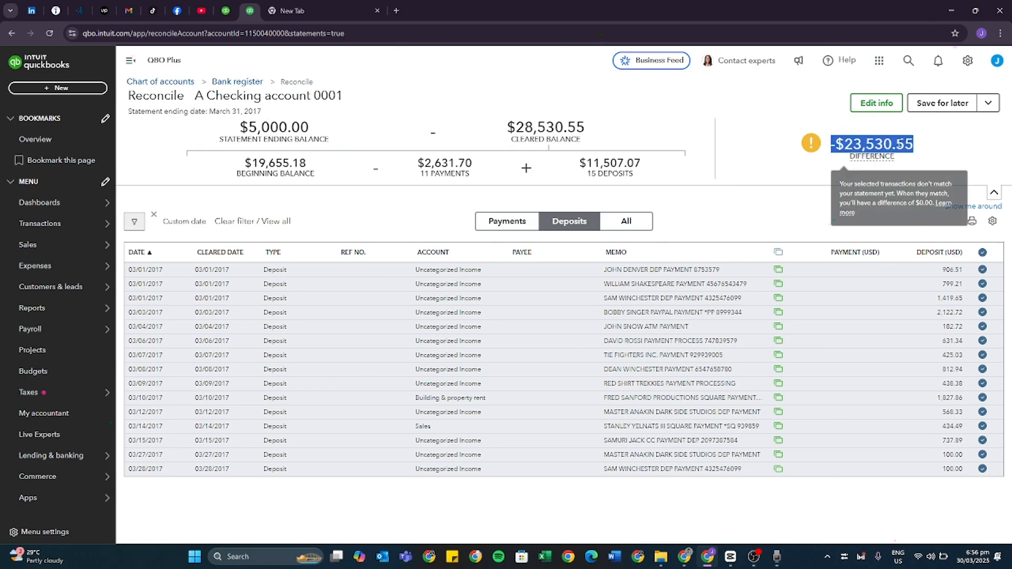
{"action": "left_click", "coordinate": [930, 146]}
{"action": "left_click_drag", "start_coordinate": [922, 146], "coordinate": [845, 146]}
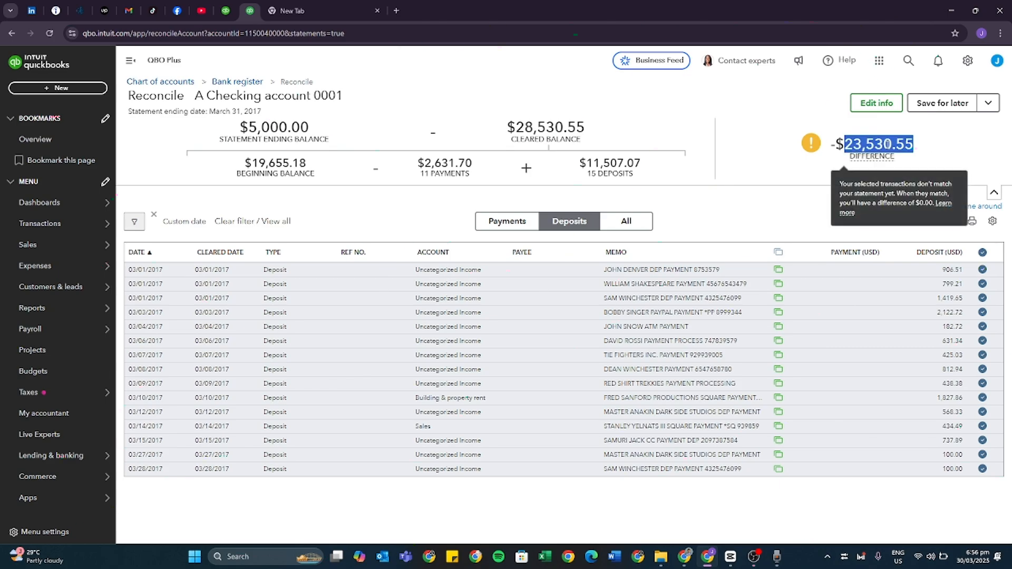
{"action": "right_click", "coordinate": [885, 146]}
{"action": "left_click", "coordinate": [847, 159]}
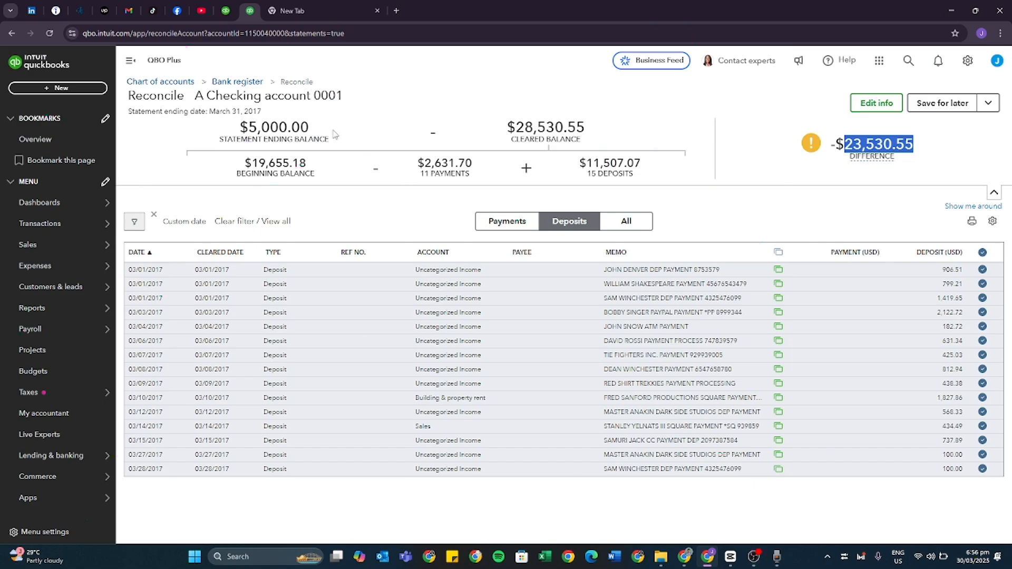
{"action": "left_click_drag", "start_coordinate": [326, 131], "coordinate": [234, 130]}
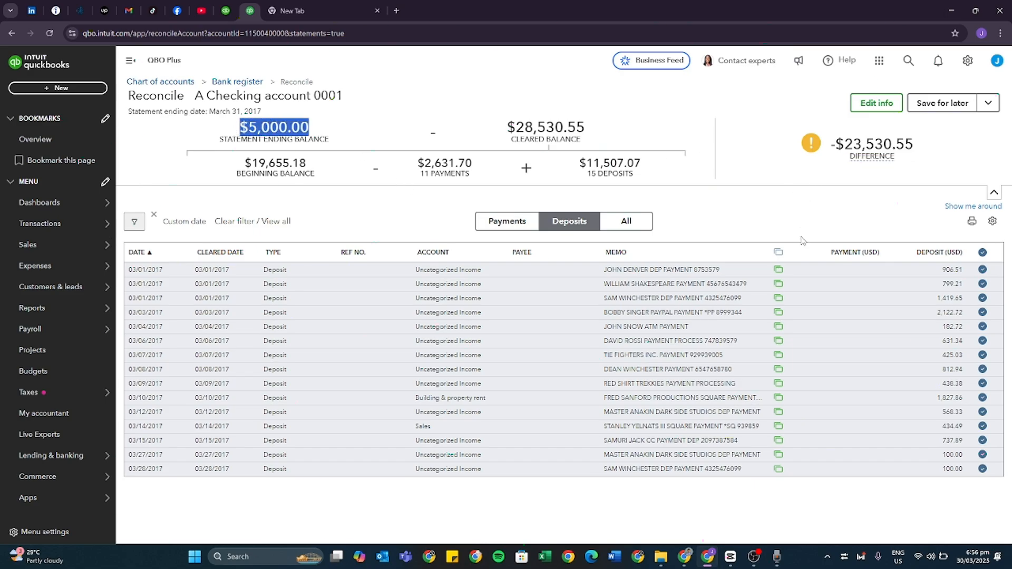
{"action": "left_click", "coordinate": [520, 221]}
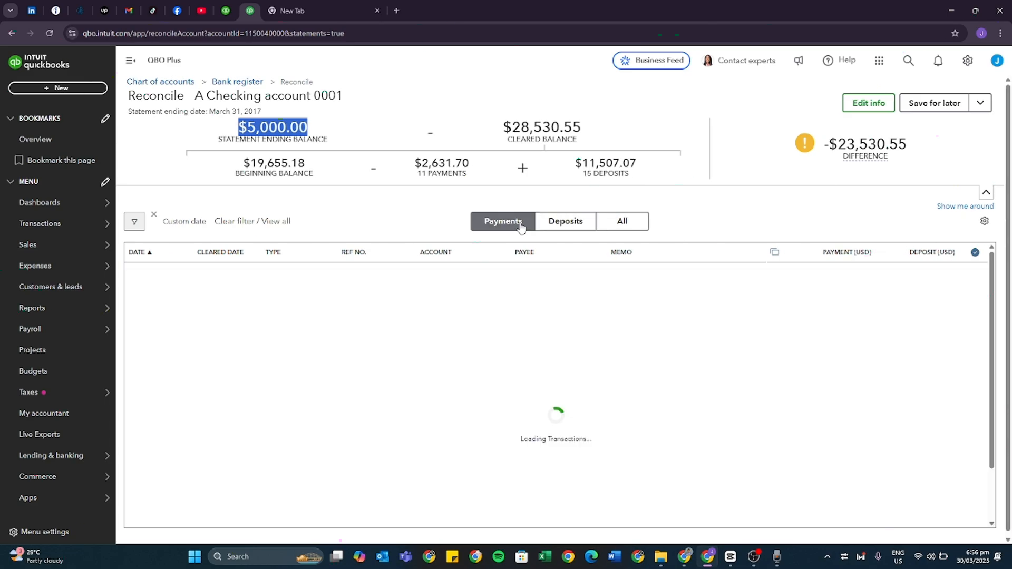
{"action": "left_click", "coordinate": [546, 222]}
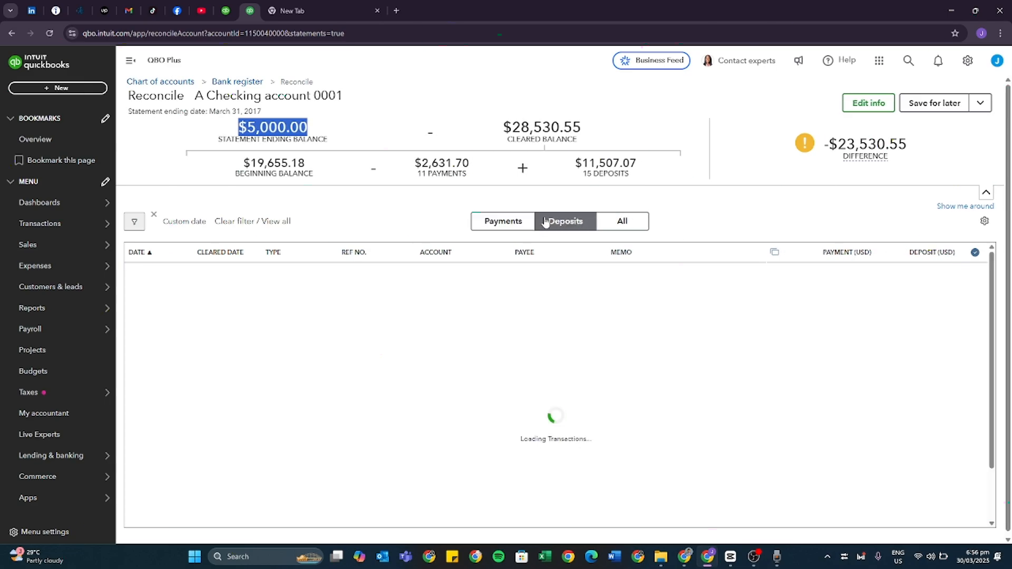
{"action": "left_click", "coordinate": [519, 221]}
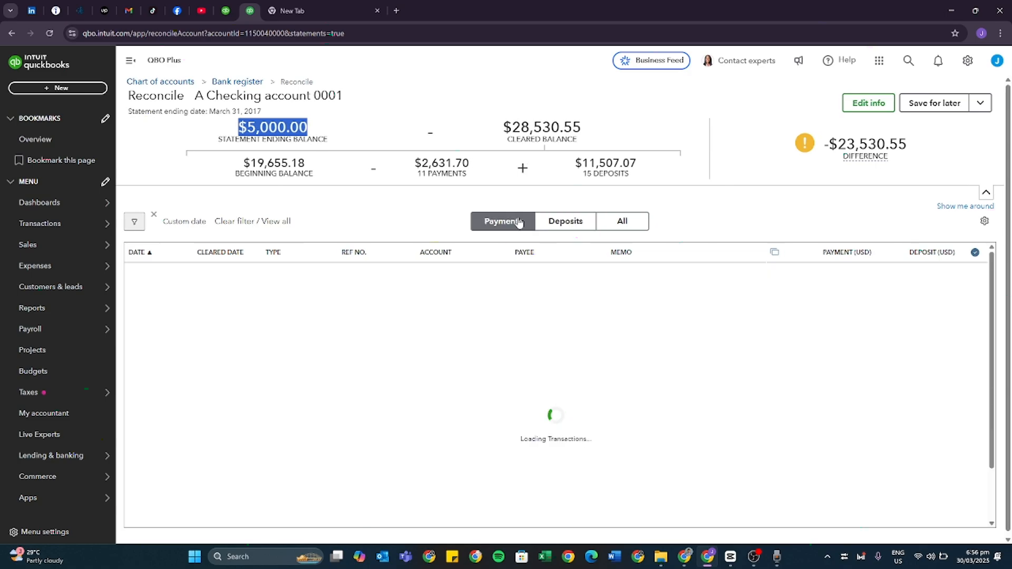
{"action": "left_click", "coordinate": [542, 225]}
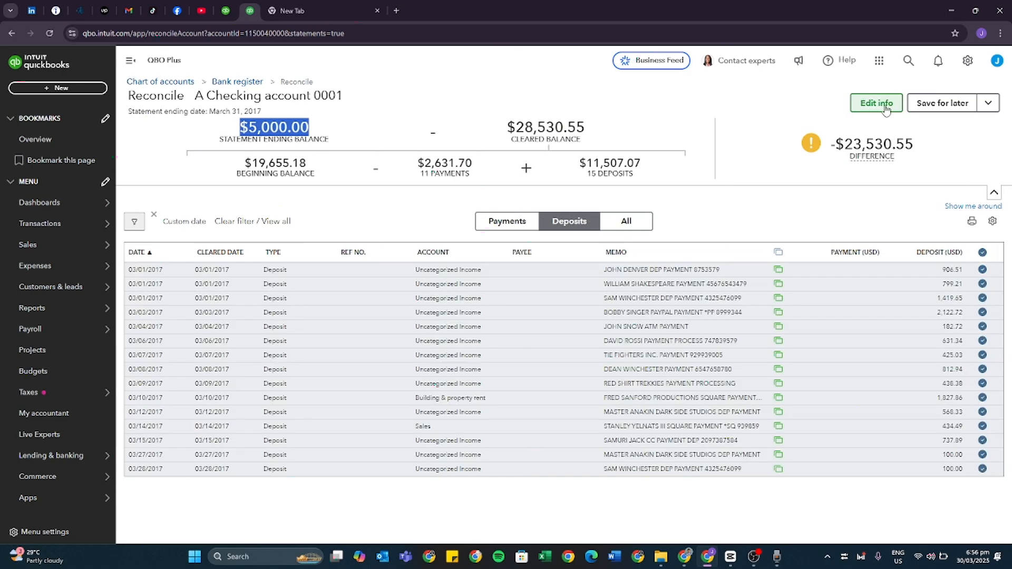
{"action": "mouse_move", "coordinate": [887, 153]}
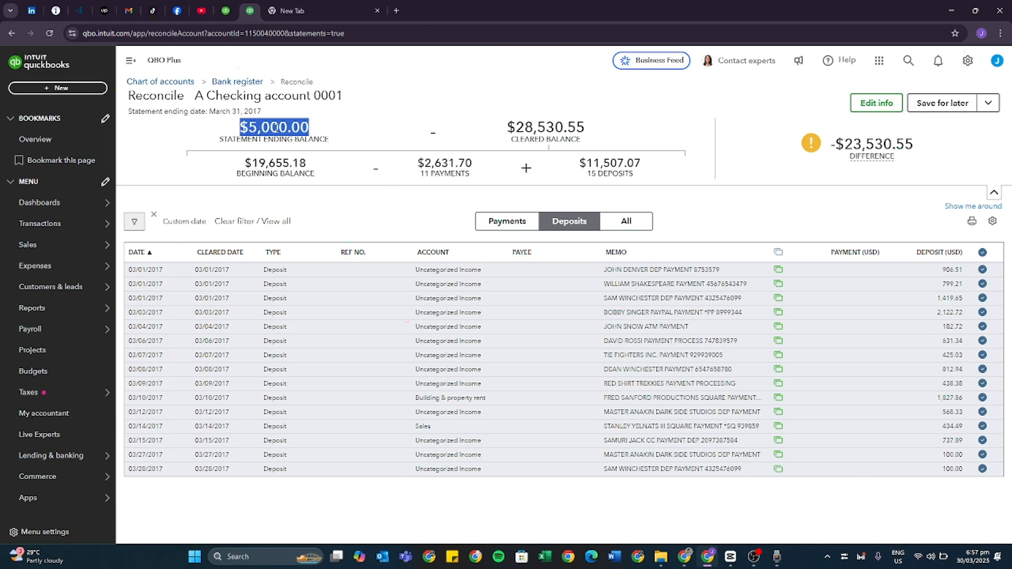
{"action": "left_click", "coordinate": [292, 10]}
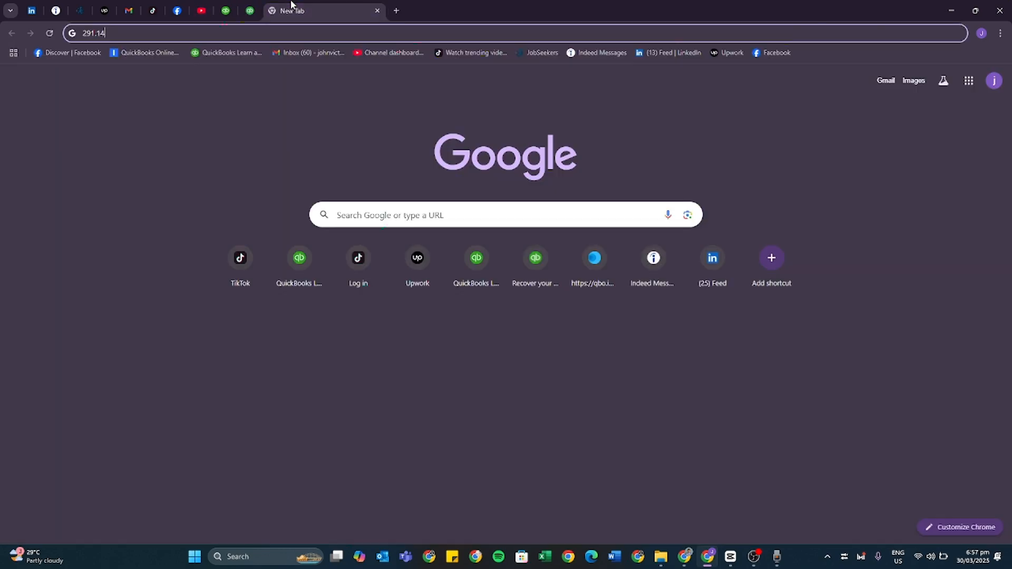
{"action": "left_click", "coordinate": [223, 36]}
{"action": "right_click", "coordinate": [222, 36]}
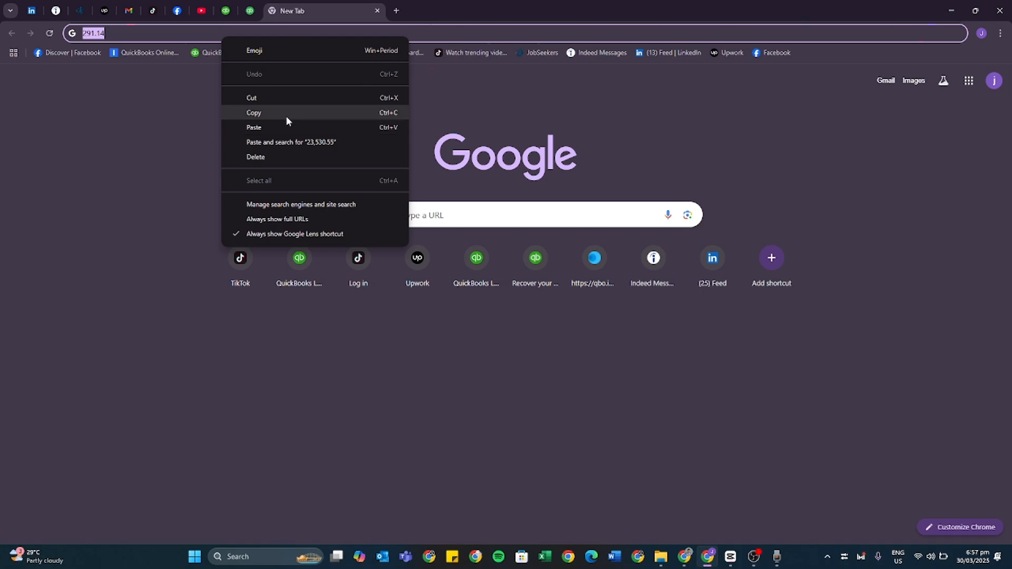
{"action": "left_click", "coordinate": [286, 112]}
Copy the difference amount 23,530.55 from the reconciliation and paste it over the existing text in the blank browser tab's address bar.
{"action": "left_click", "coordinate": [250, 10]}
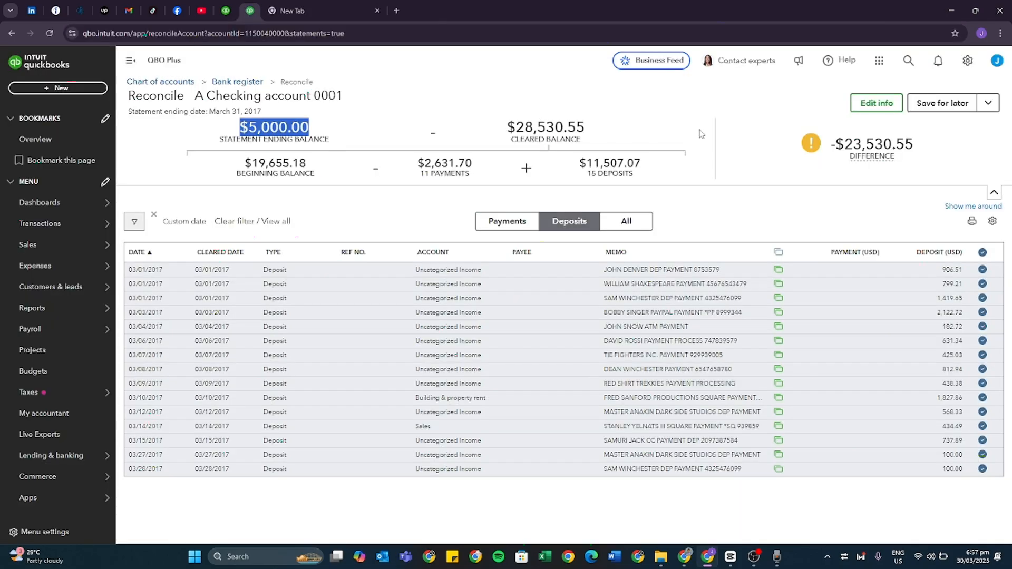
{"action": "double_click", "coordinate": [877, 144]}
{"action": "right_click", "coordinate": [907, 148]}
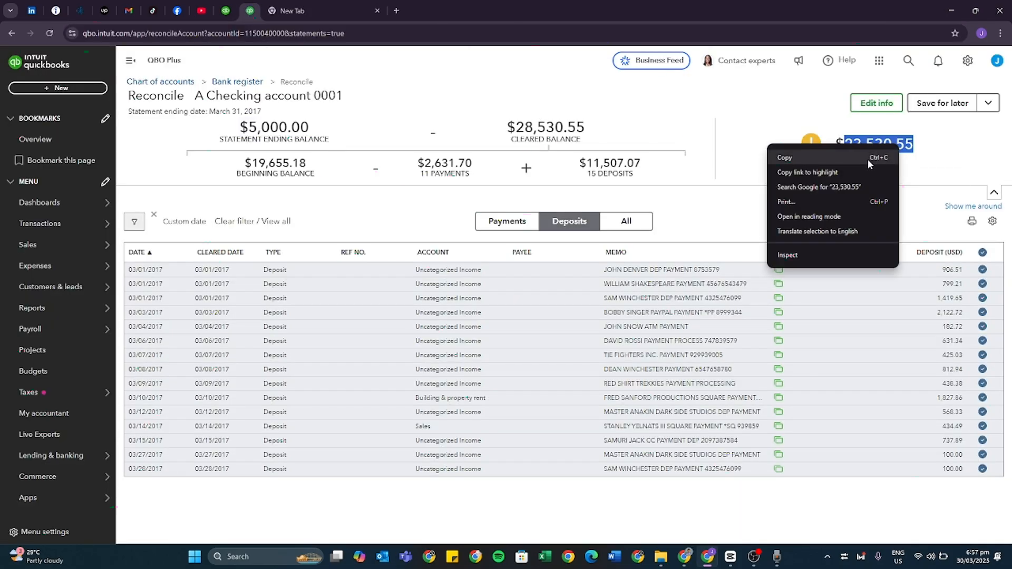
{"action": "left_click", "coordinate": [869, 164]}
{"action": "left_click", "coordinate": [295, 11]}
{"action": "left_click", "coordinate": [197, 36]}
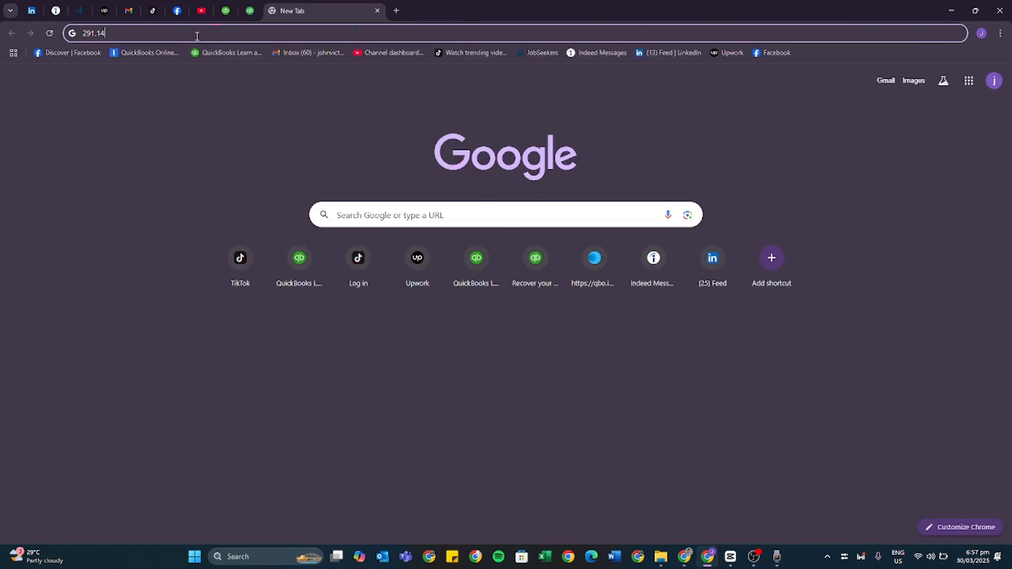
{"action": "right_click", "coordinate": [197, 36]}
{"action": "left_click", "coordinate": [228, 179]}
{"action": "right_click", "coordinate": [194, 34]}
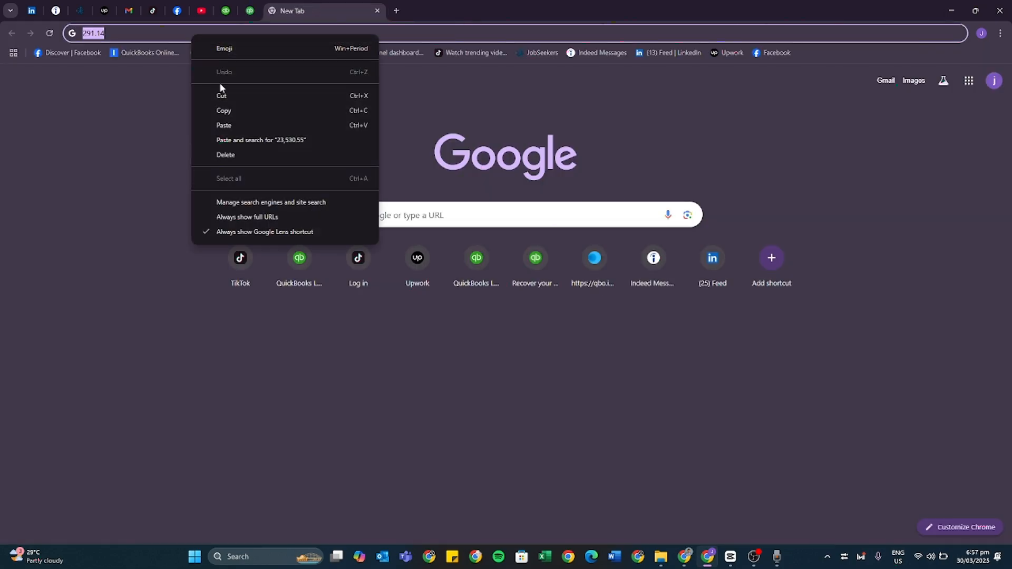
{"action": "left_click", "coordinate": [239, 124]}
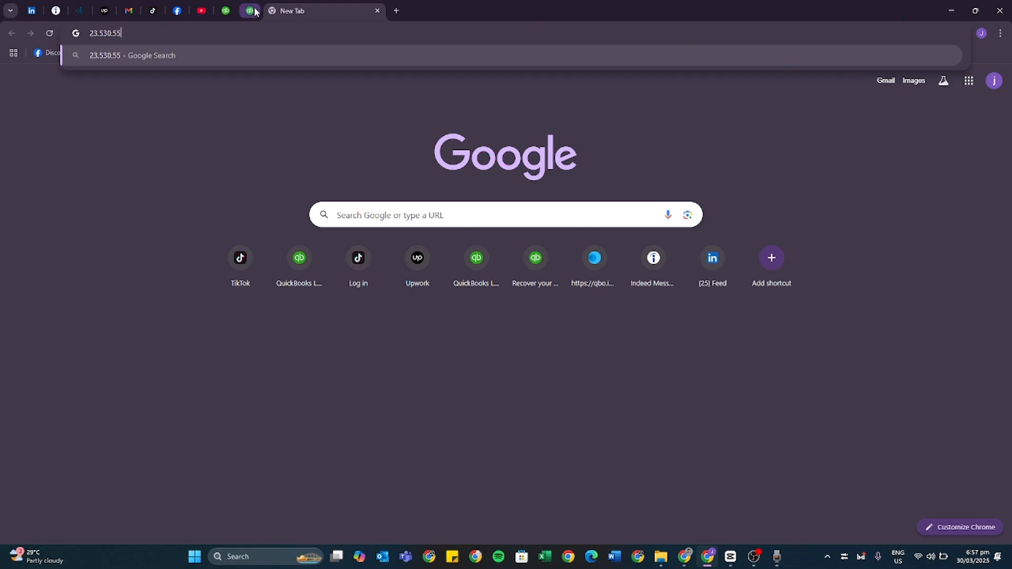
Calculate 23,530.55+5000 with a Google search and copy the resulting sum.
{"action": "type", "text": "+5000"}
{"action": "key", "text": "Return"}
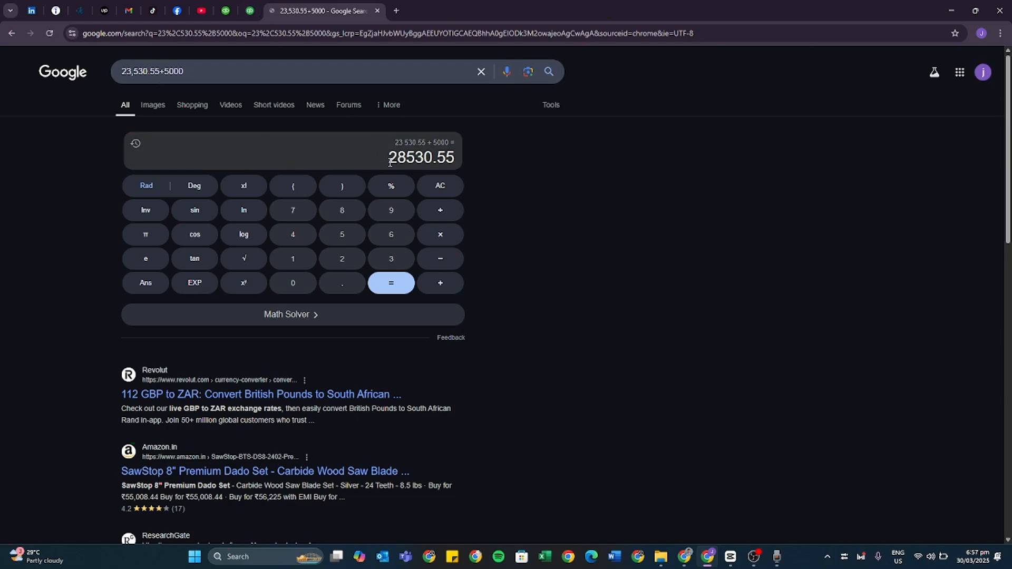
{"action": "left_click_drag", "start_coordinate": [390, 163], "coordinate": [453, 165]}
{"action": "right_click", "coordinate": [424, 158]}
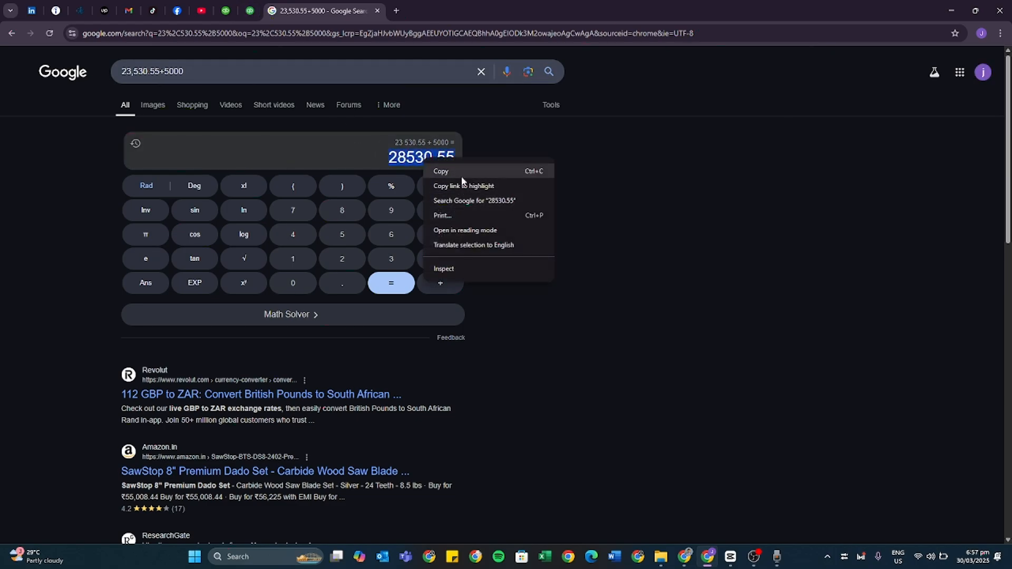
{"action": "left_click", "coordinate": [443, 169]}
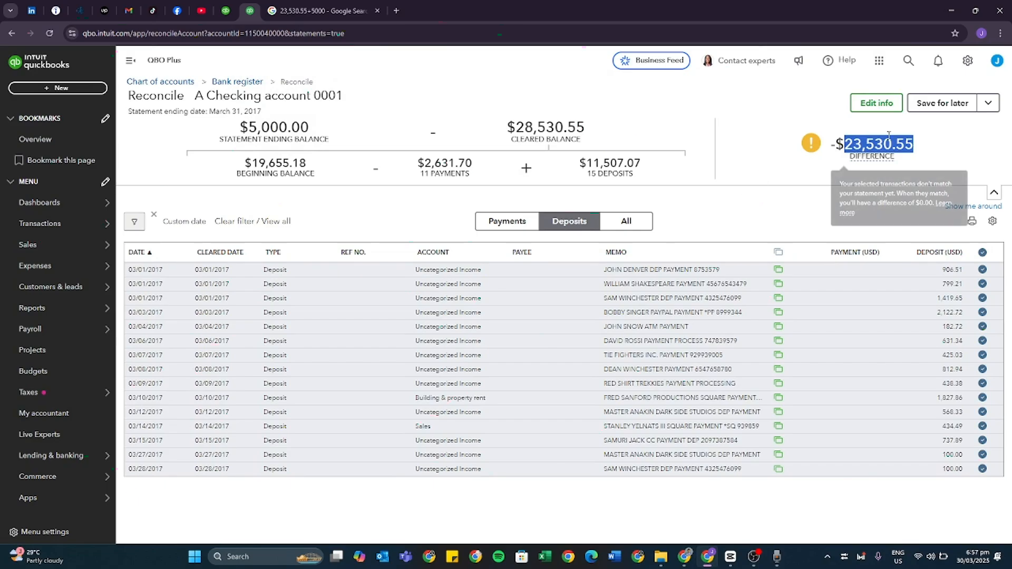
Back in the QuickBooks reconciliation, change the statement ending balance to 28530.55 and save the statement information.
{"action": "left_click", "coordinate": [878, 105]}
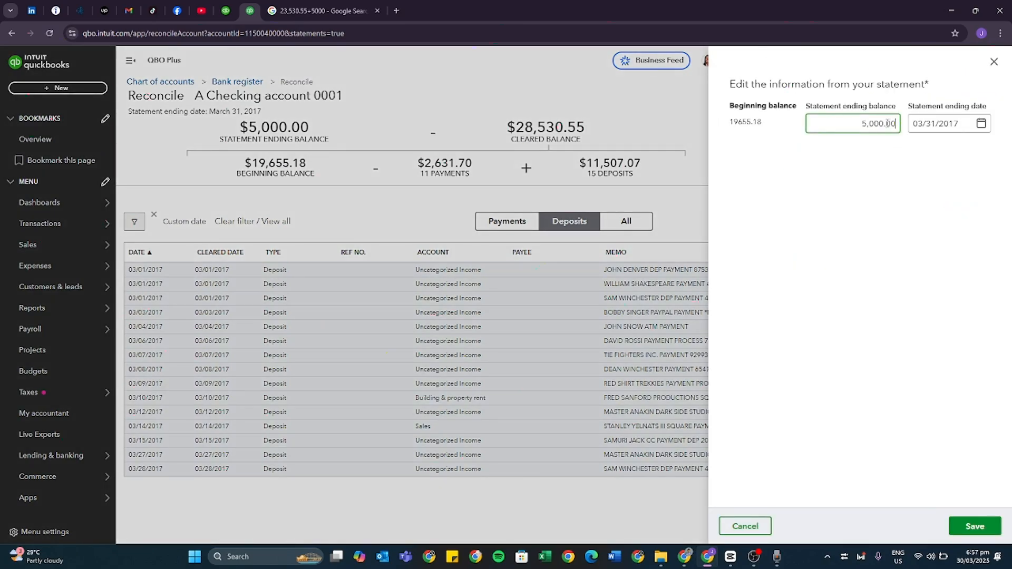
{"action": "double_click", "coordinate": [889, 123]}
{"action": "right_click", "coordinate": [887, 124]}
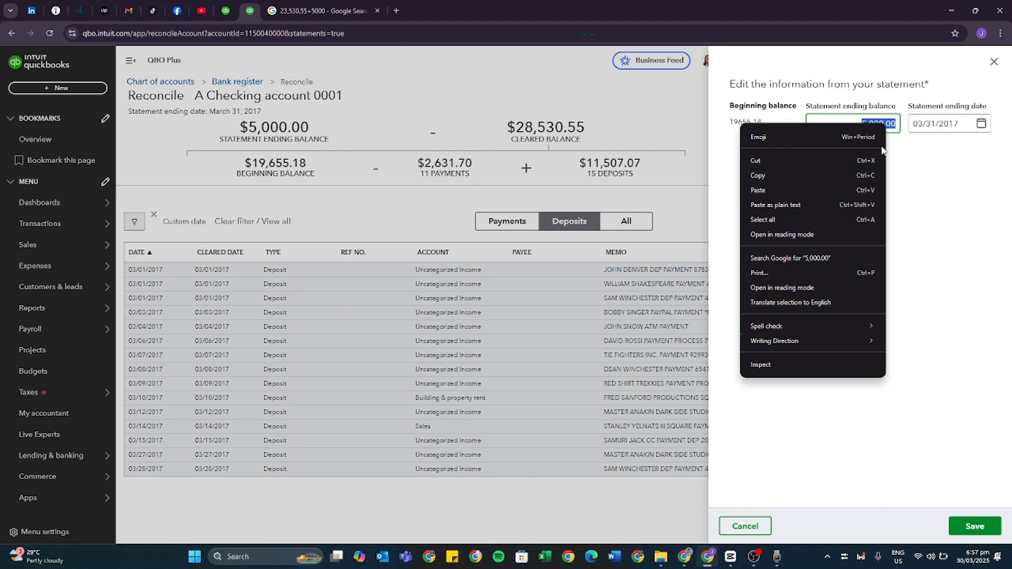
{"action": "left_click", "coordinate": [798, 190]}
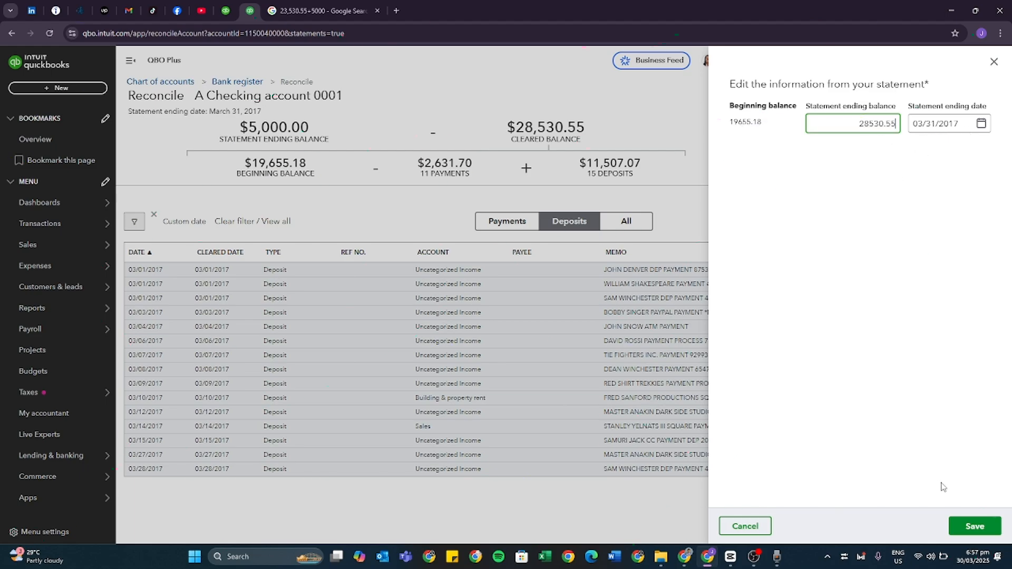
{"action": "left_click", "coordinate": [970, 527]}
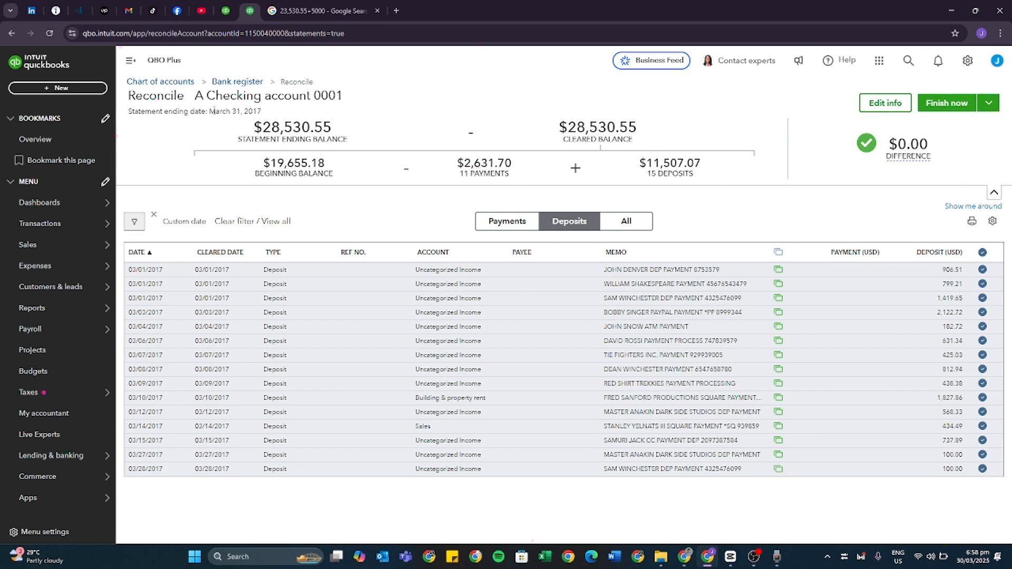
Check the statement ending date of March 31, 2017, finish the reconciliation and close the completion message.
{"action": "left_click_drag", "start_coordinate": [208, 111], "coordinate": [259, 111]}
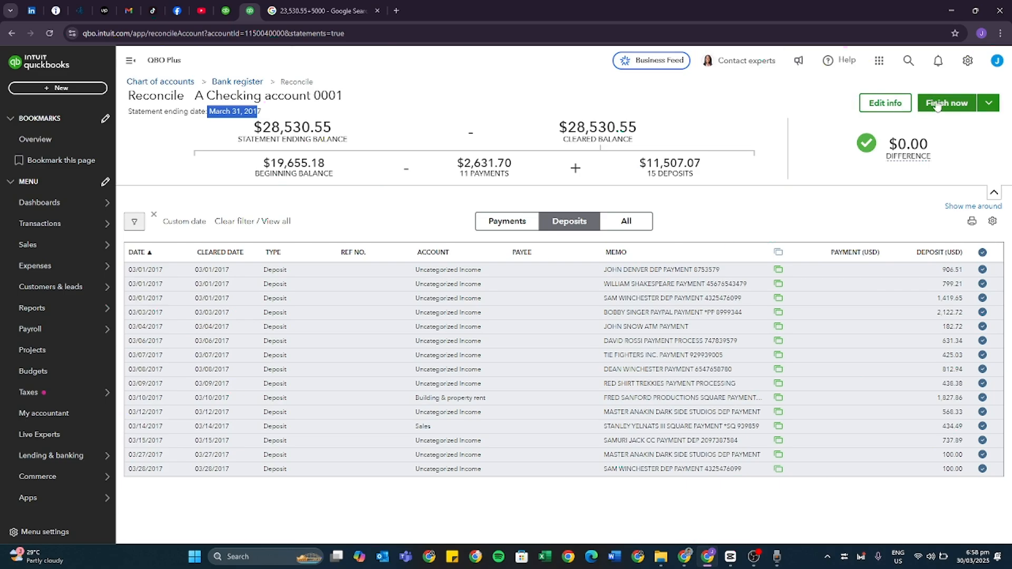
{"action": "left_click", "coordinate": [943, 104]}
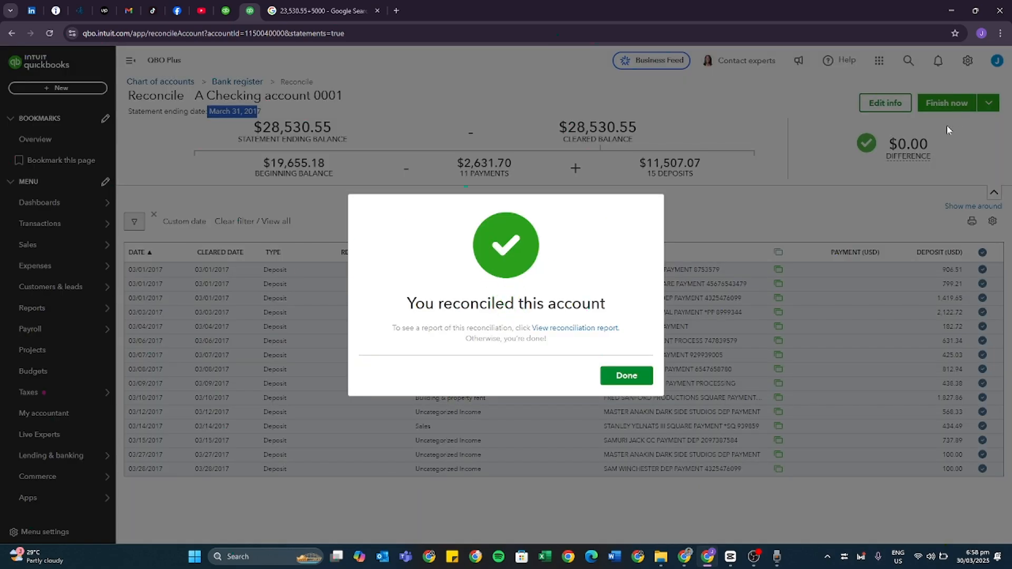
{"action": "left_click", "coordinate": [647, 377]}
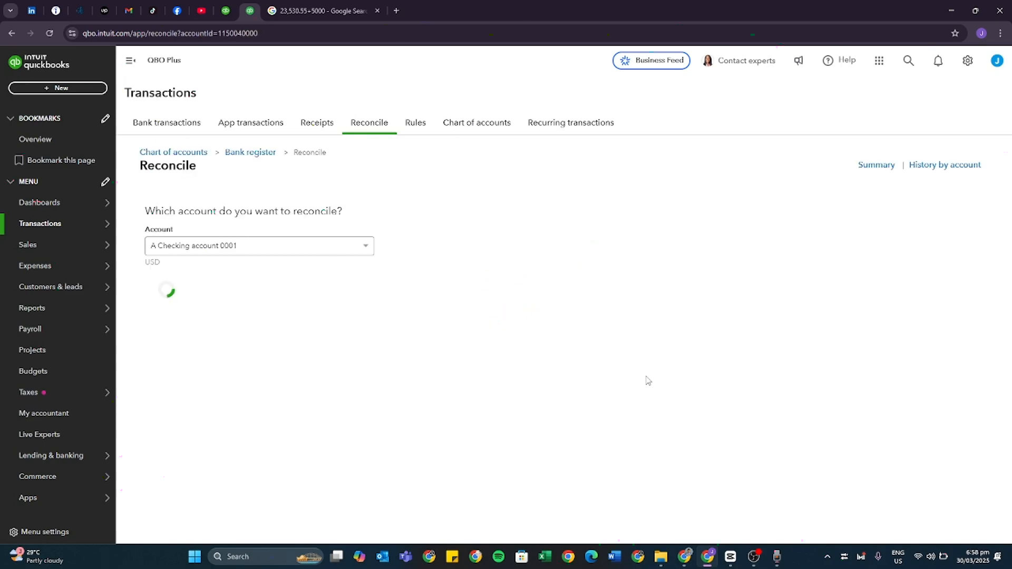